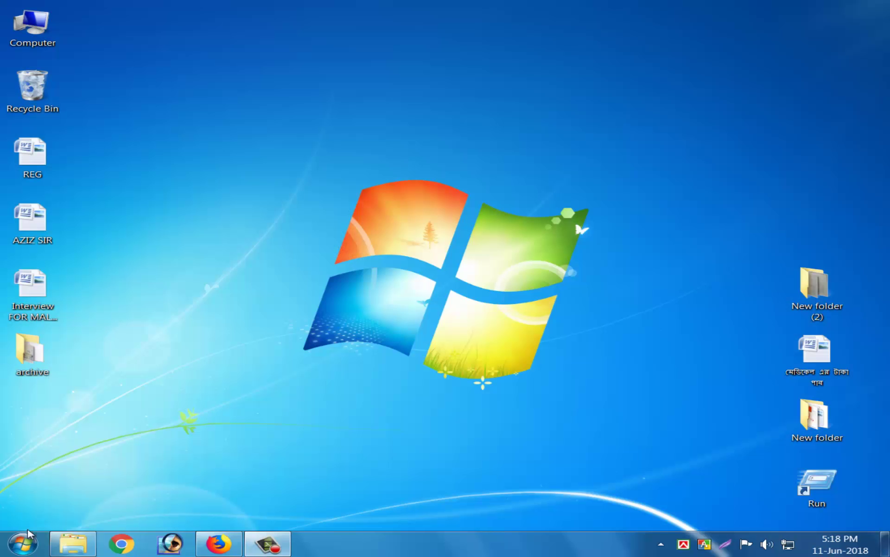
Launch PowerPoint, delete the title and subtitle placeholders, and narrow the Slides pane to widen the slide.
left_click(23, 543)
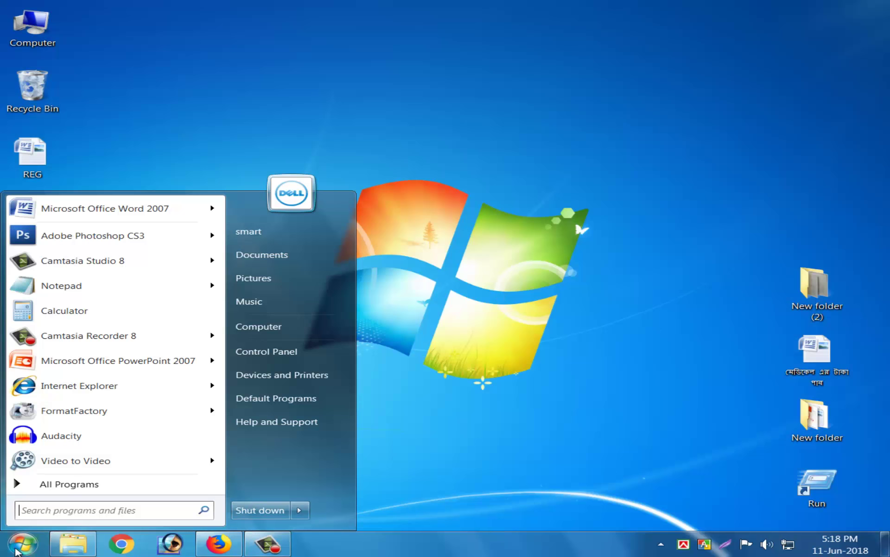
left_click(103, 357)
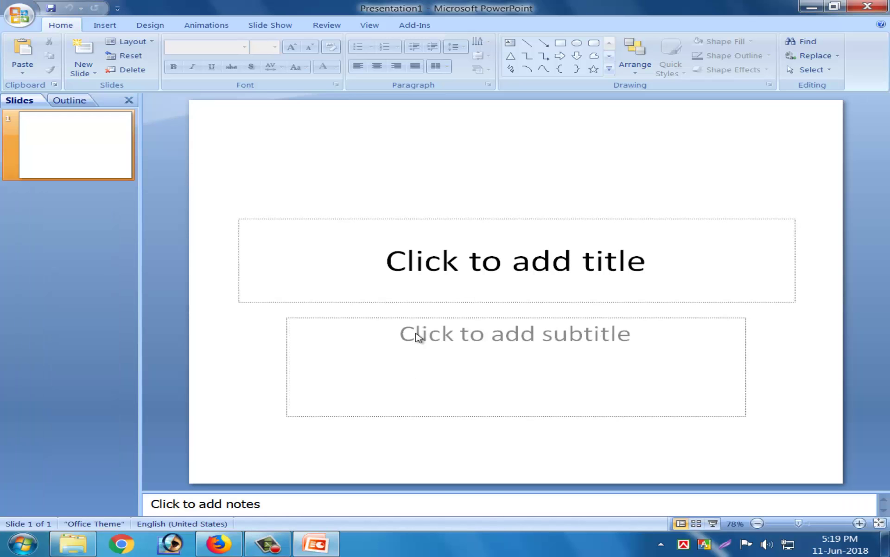
left_click(402, 219)
key("Delete")
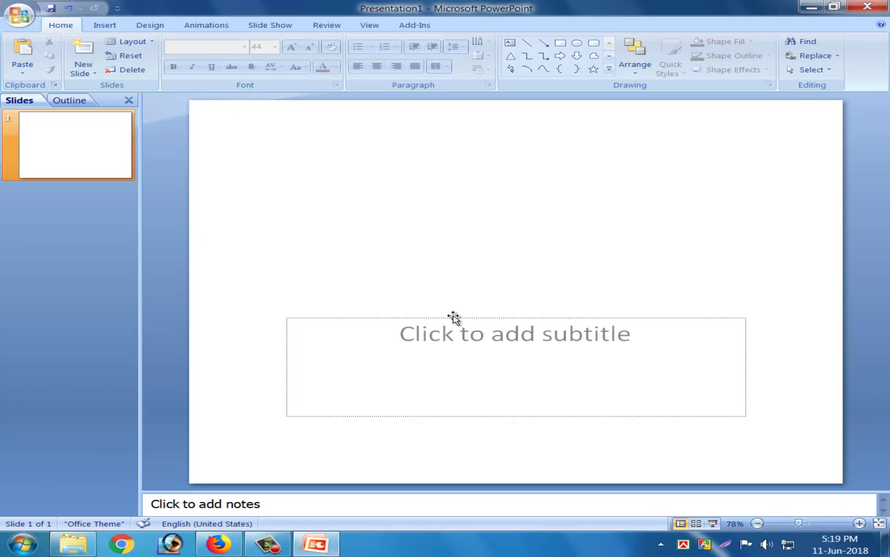
left_click(456, 318)
key("Delete")
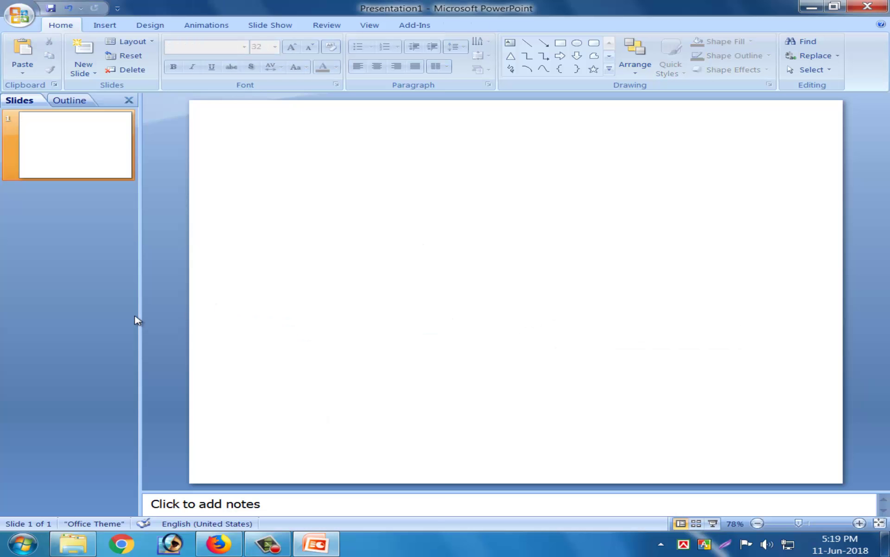
left_click_drag(139, 316, 48, 316)
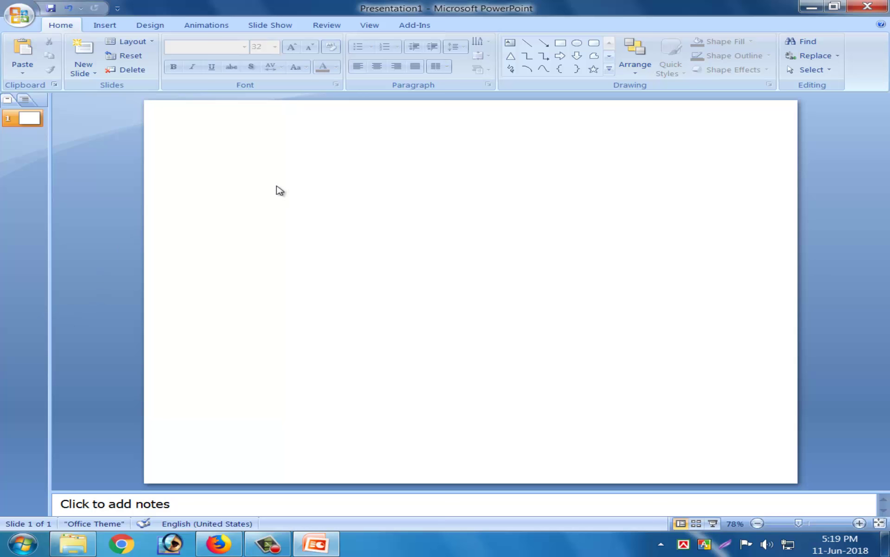
Draw a closed Curve freeform with two crests along its top, running below the slide's bottom edge.
left_click(543, 69)
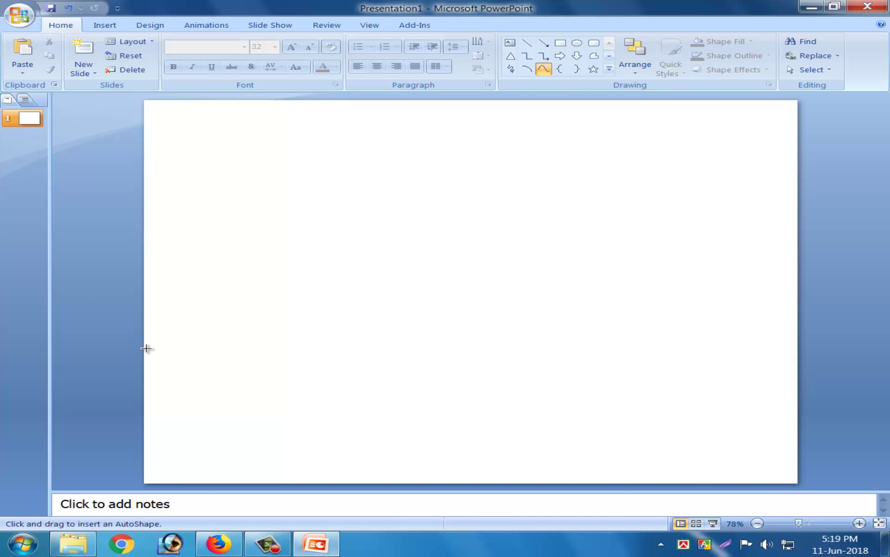
left_click(298, 318)
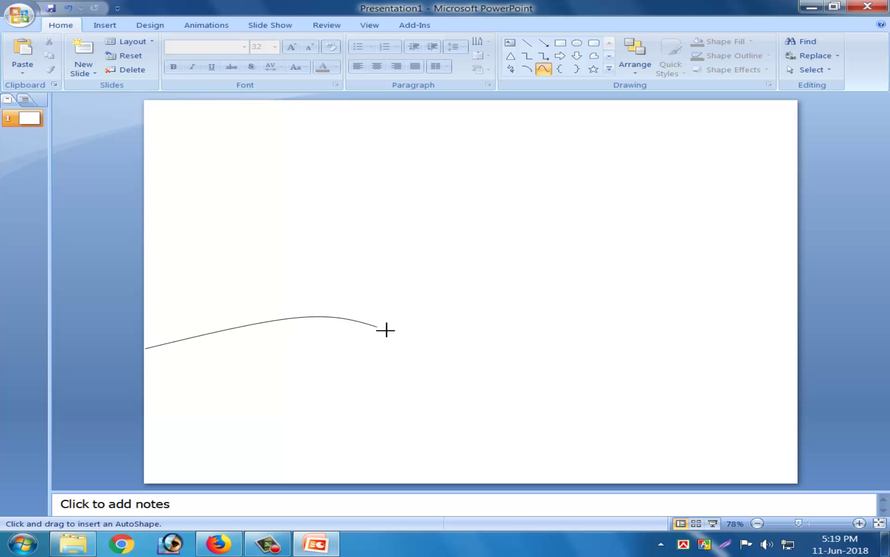
left_click(457, 345)
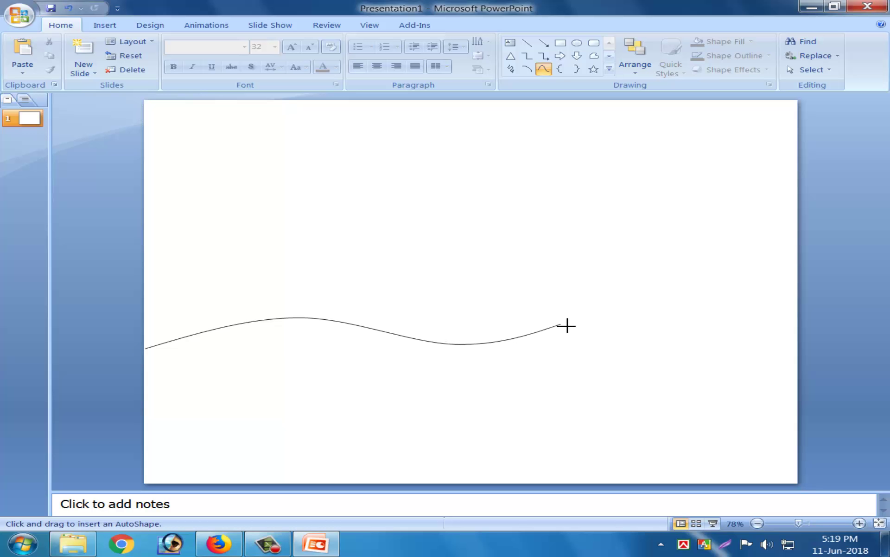
left_click(620, 325)
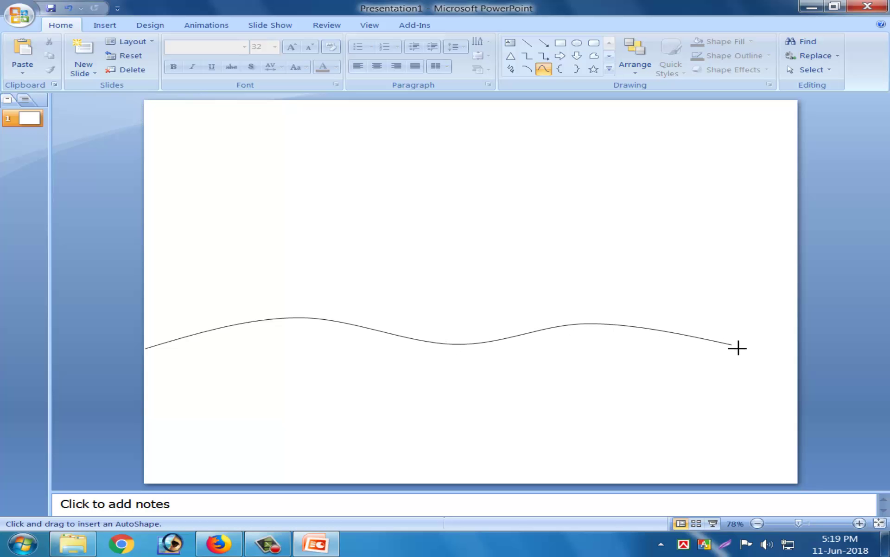
left_click(813, 373)
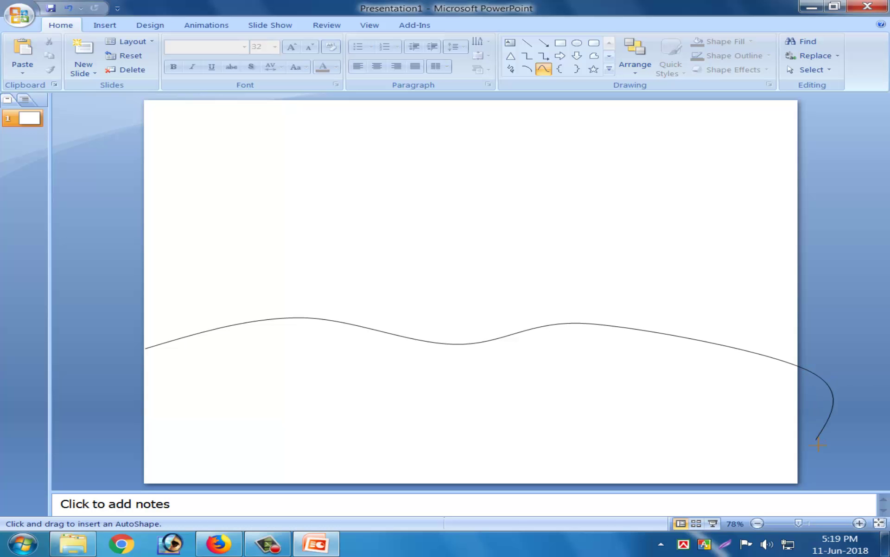
left_click(812, 488)
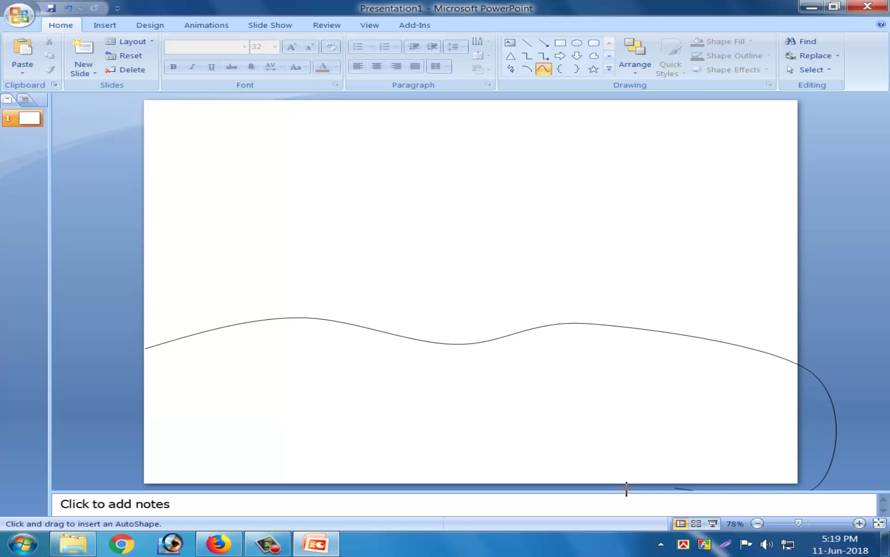
left_click(141, 487)
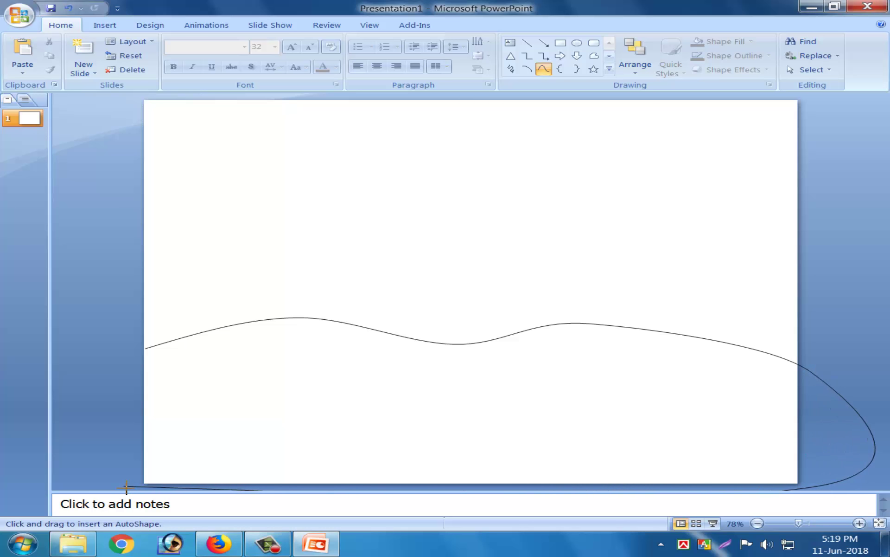
left_click(145, 349)
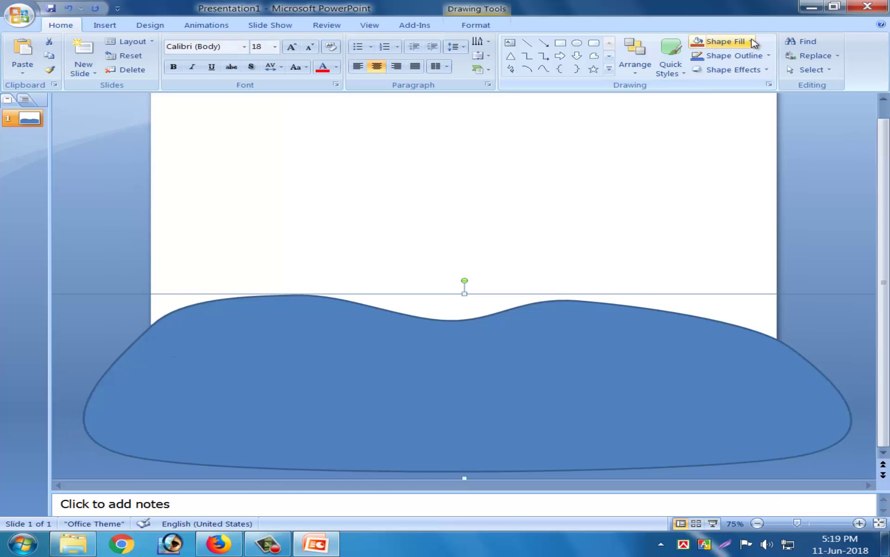
Fill the hill light green and set its outline to No Outline.
left_click(753, 42)
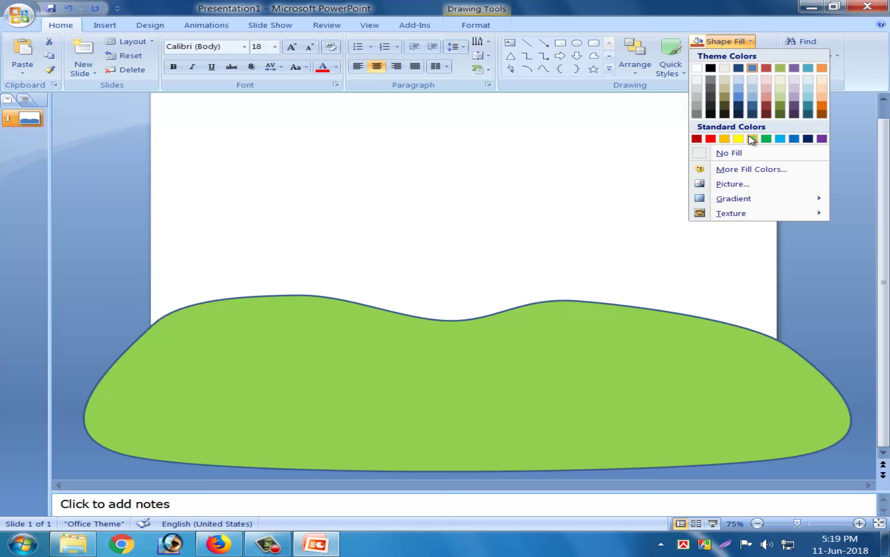
left_click(753, 138)
left_click(742, 55)
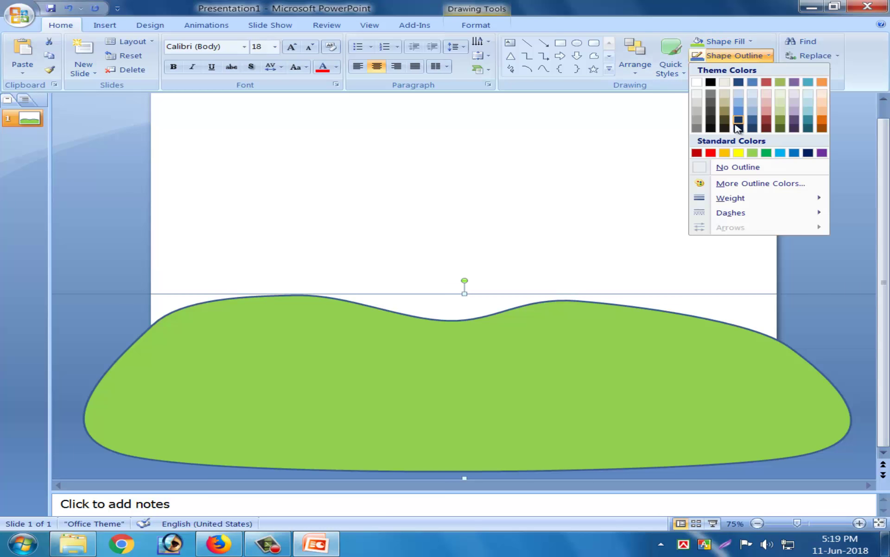
left_click(747, 168)
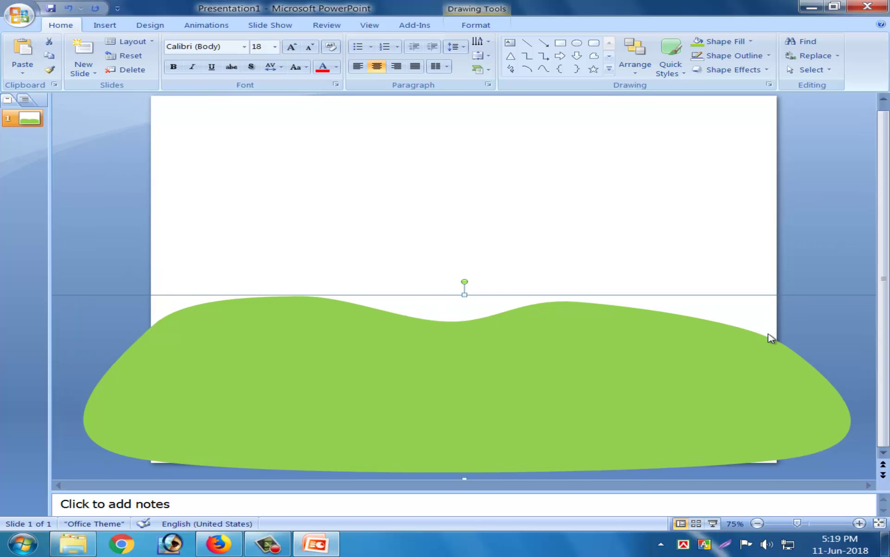
left_click(824, 249)
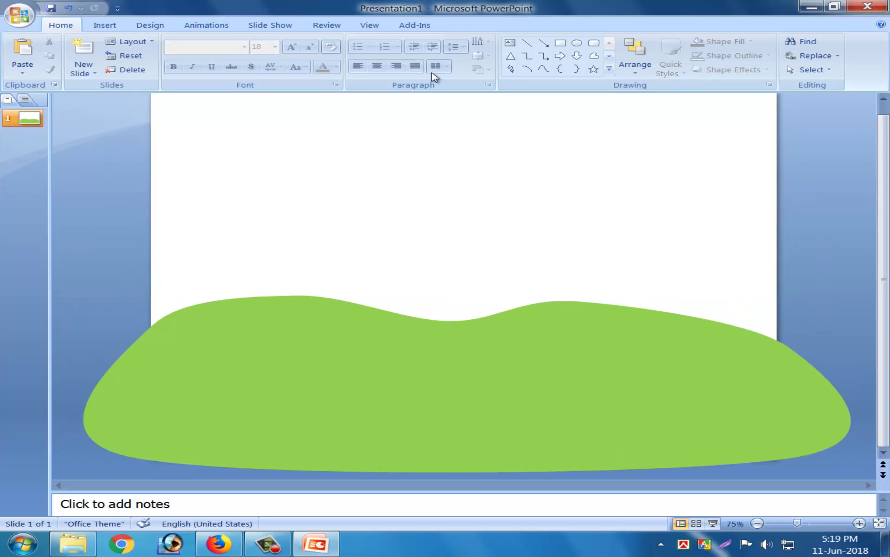
left_click(560, 43)
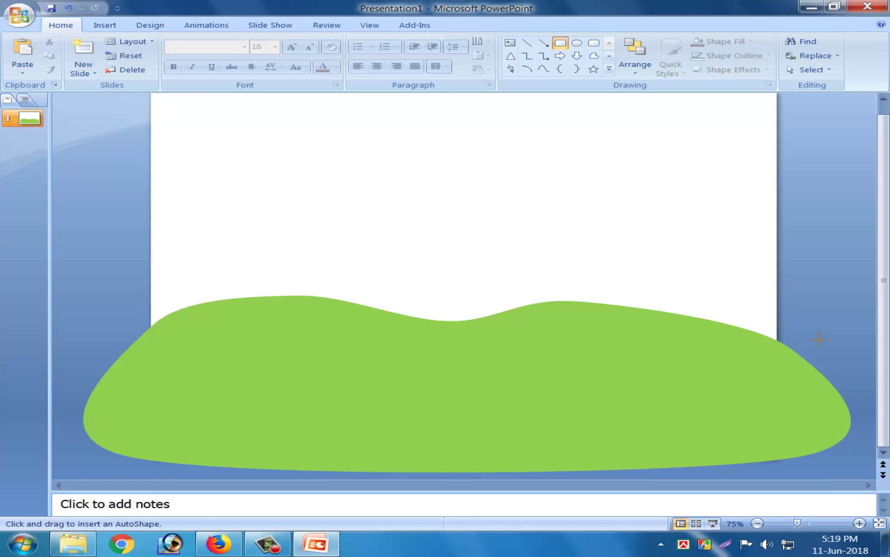
Draw a large rectangle over the upper slide, filled light blue with no outline.
left_click_drag(819, 339, 121, 75)
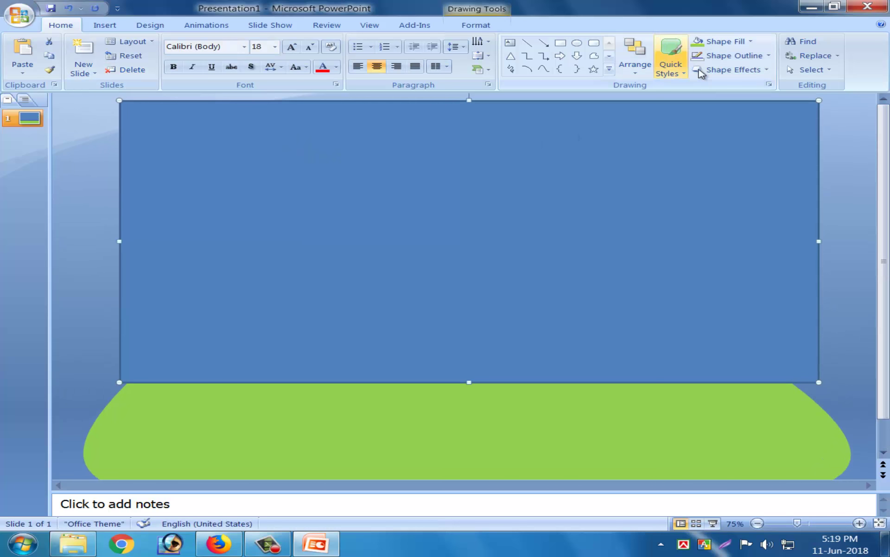
left_click(749, 42)
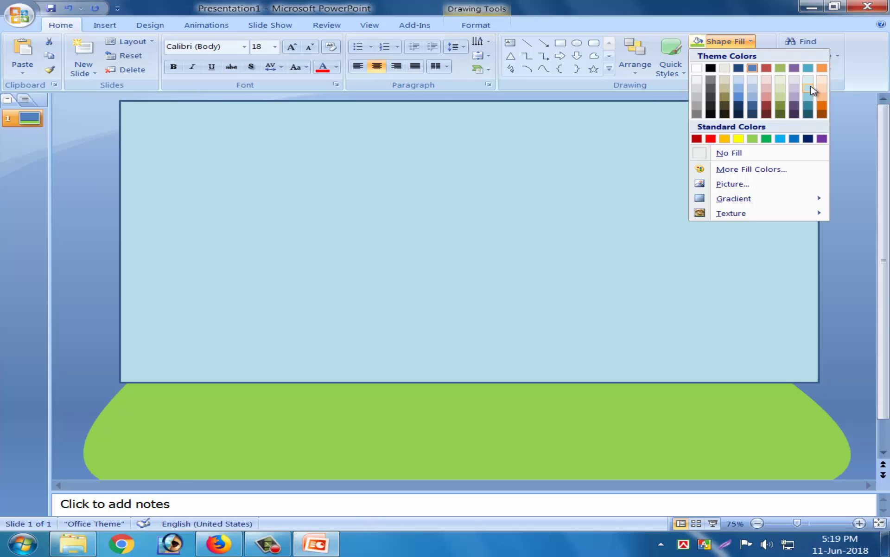
left_click(812, 87)
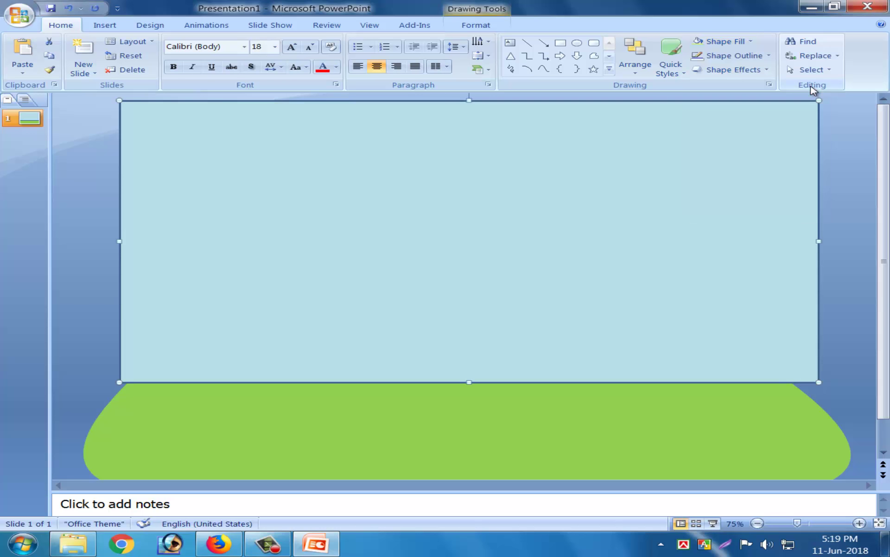
left_click(752, 56)
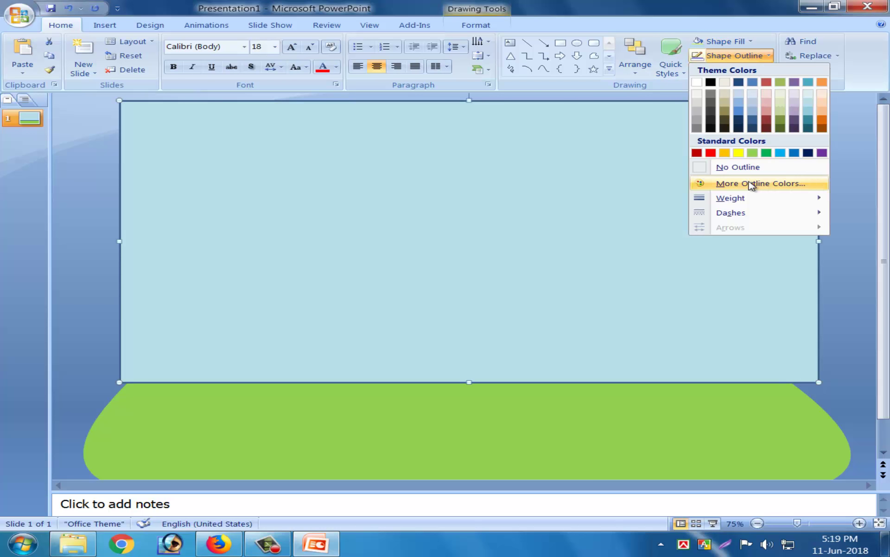
left_click(740, 166)
left_click(741, 166)
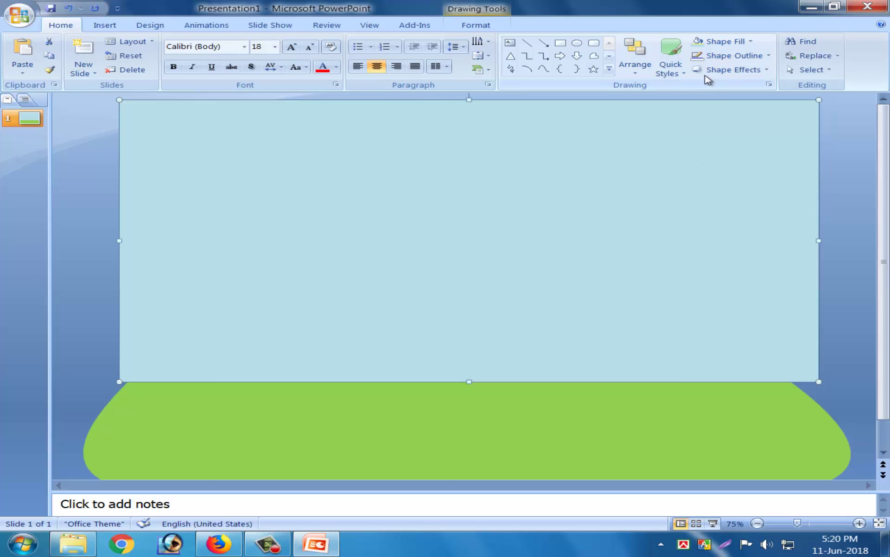
Send the sky rectangle backward behind the hill and deselect it.
left_click(635, 52)
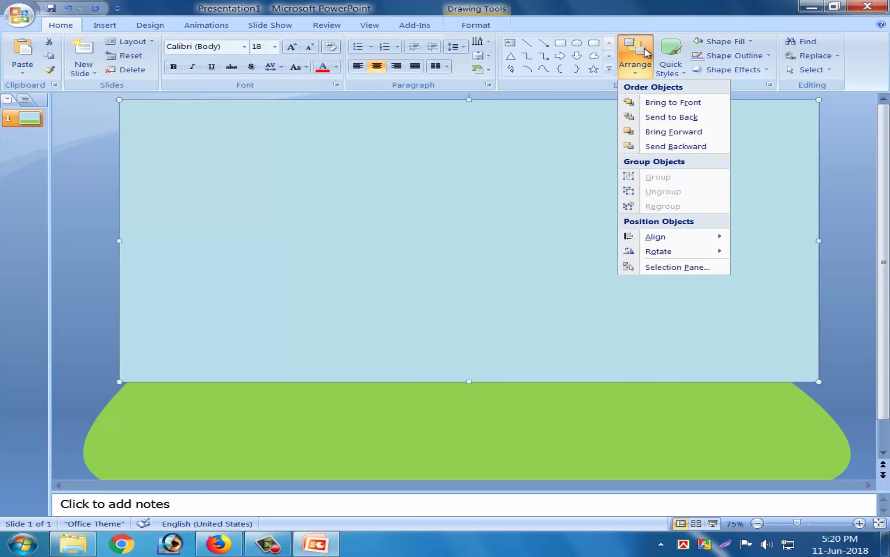
left_click(698, 145)
key("Escape")
scroll(535, 378, "down", 1)
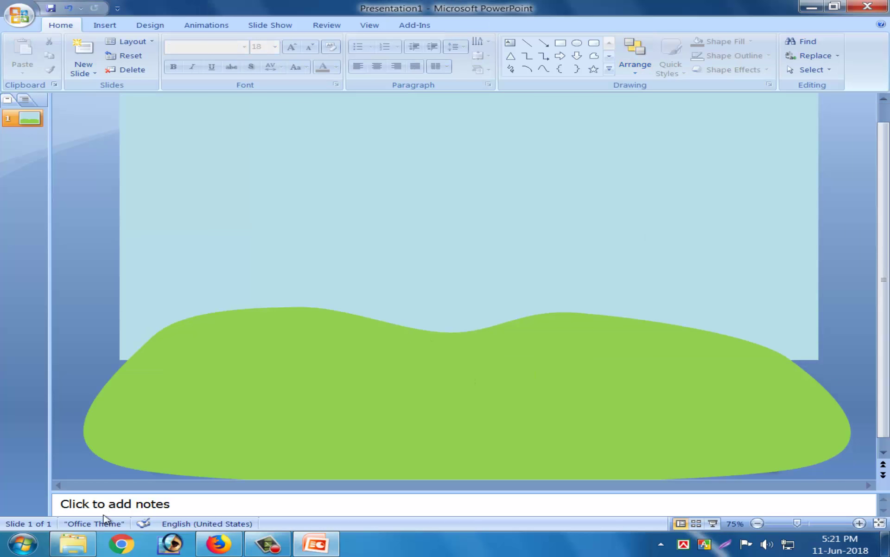
Drag the sun image from the landscape images folder onto the slide.
left_click(73, 544)
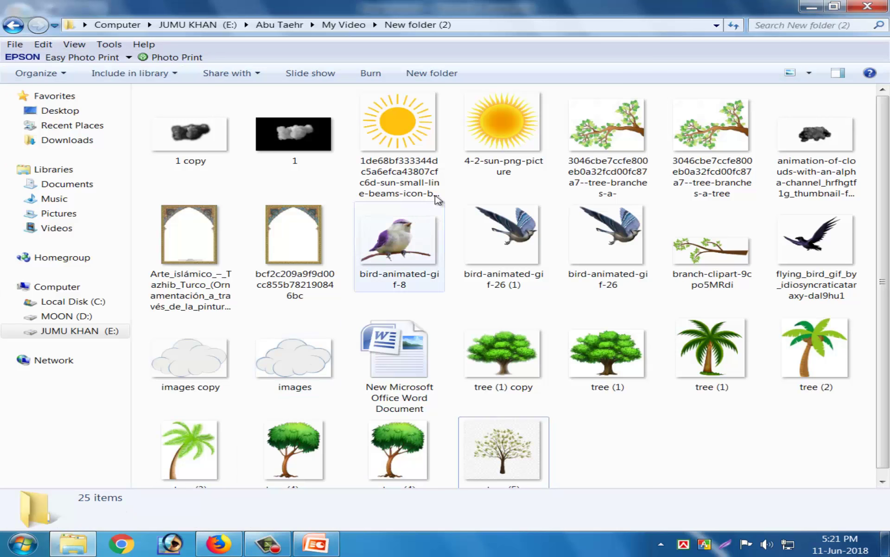
left_click(402, 124)
mouse_move(402, 187)
left_mouse_down()
mouse_move(369, 386)
mouse_move(432, 230)
left_mouse_up()
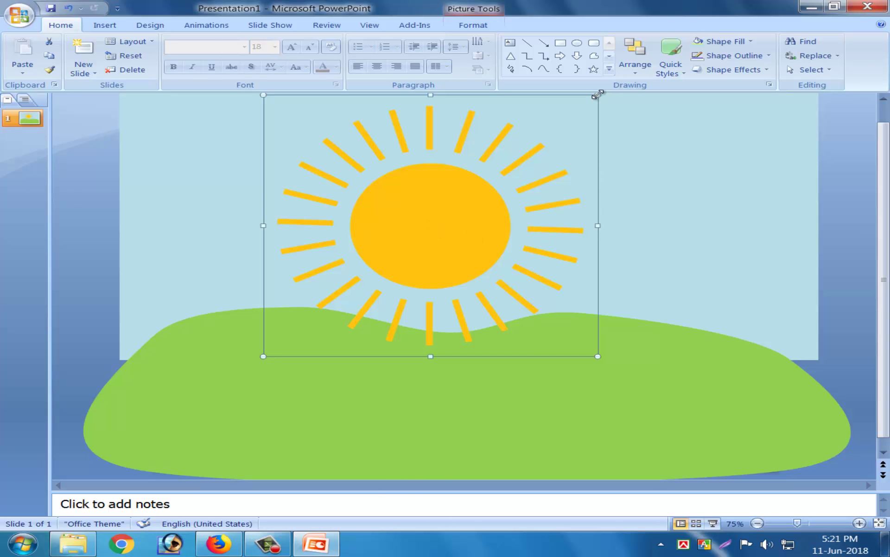
Shrink the sun picture and position it in the upper sky.
mouse_move(597, 95)
left_mouse_down()
mouse_move(424, 270)
mouse_move(397, 284)
left_mouse_up()
left_click_drag(312, 310, 570, 198)
mouse_move(645, 153)
left_mouse_down()
mouse_move(597, 188)
mouse_move(527, 197)
left_mouse_up()
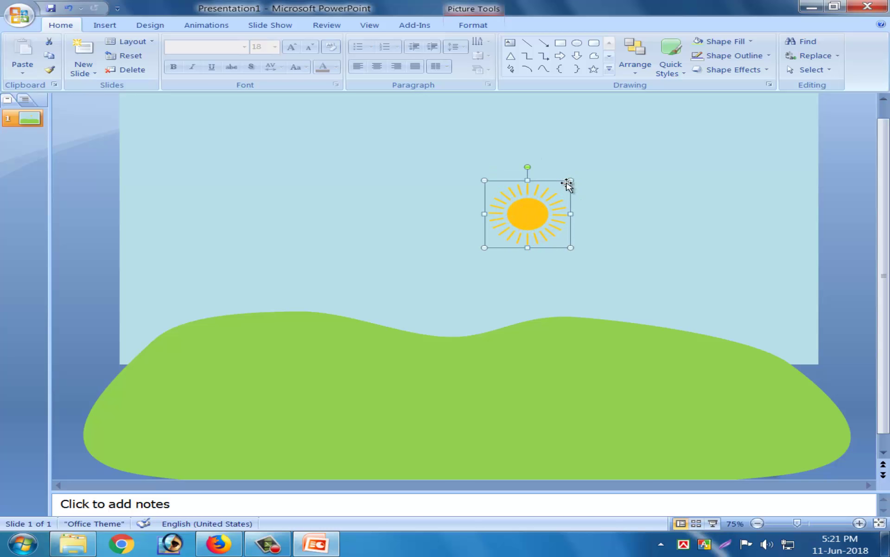
left_click_drag(566, 187, 551, 217)
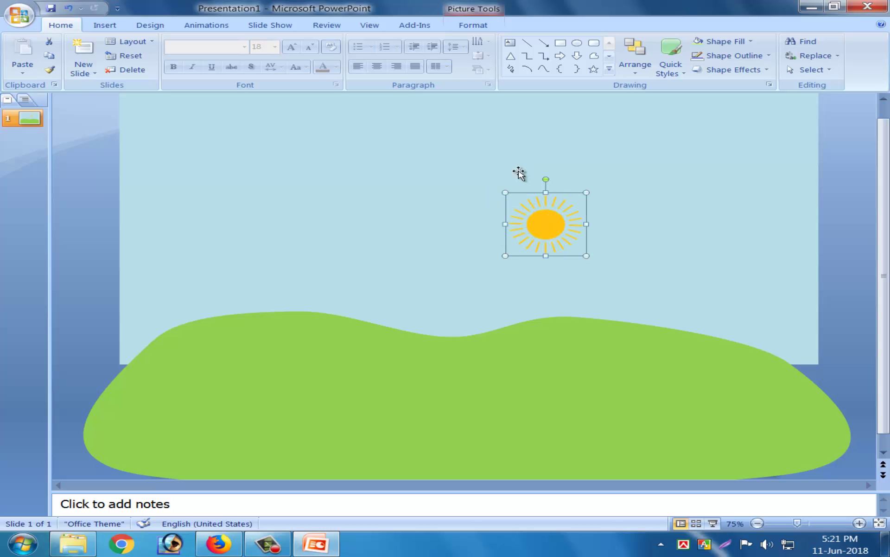
left_click(207, 25)
Give the sun a custom motion path drawn up and to the left, then shift the sun further right.
left_click(99, 67)
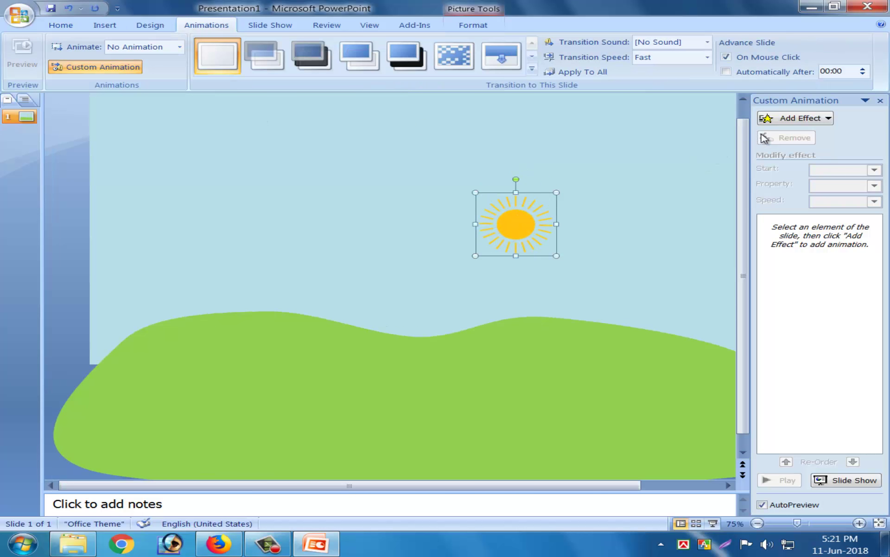
left_click(784, 120)
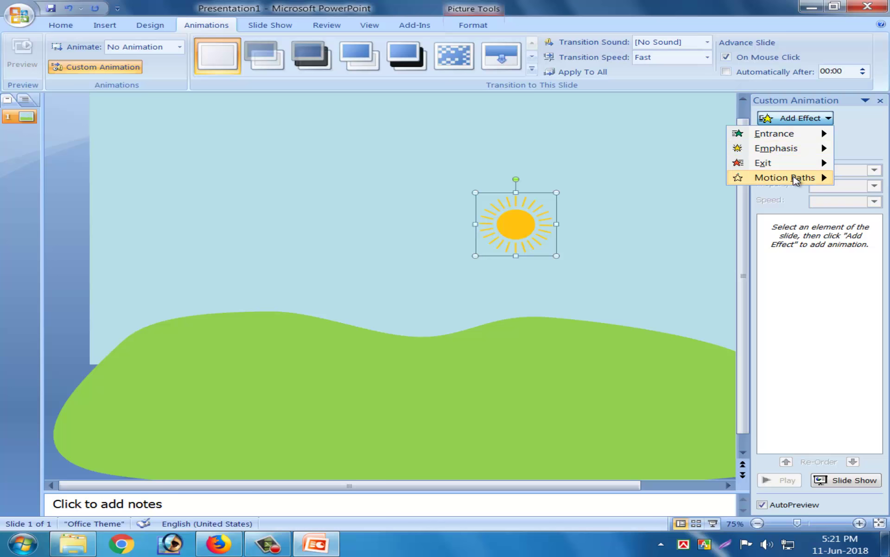
mouse_move(784, 178)
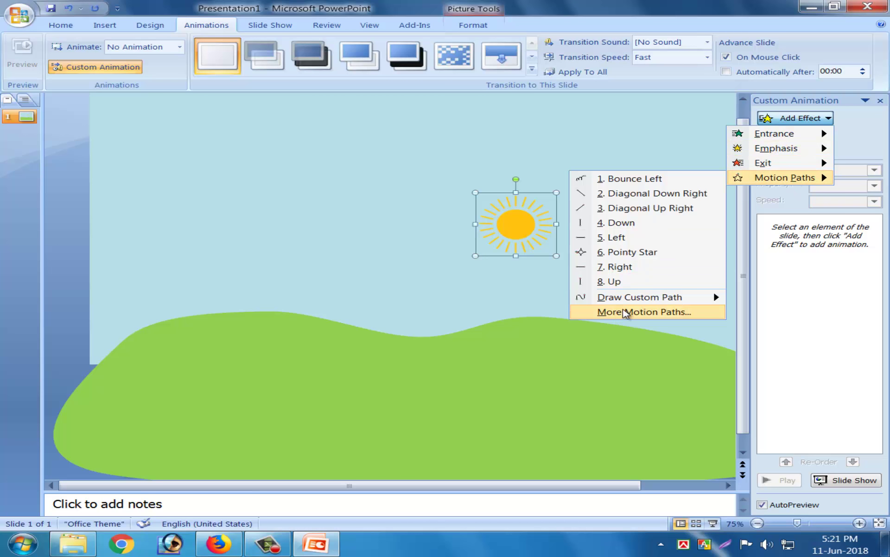
left_click(510, 301)
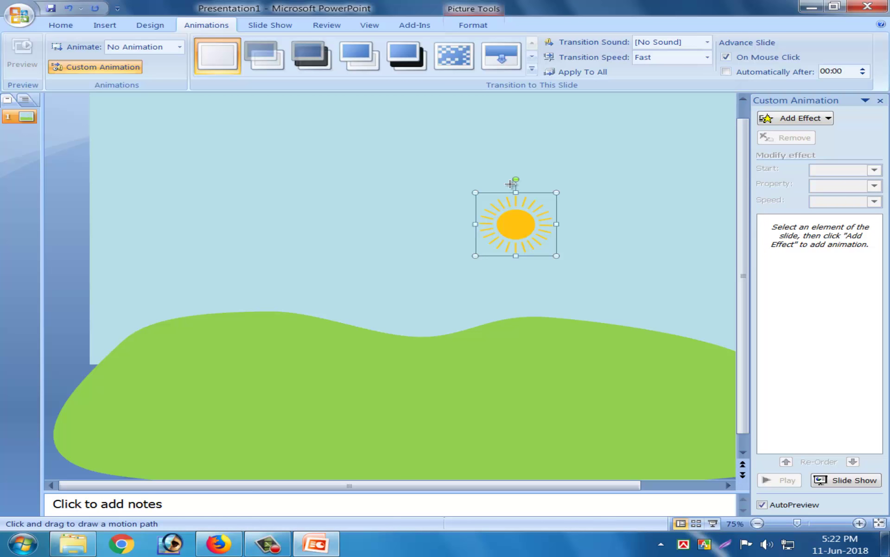
mouse_move(466, 169)
left_mouse_down()
mouse_move(439, 145)
mouse_move(407, 140)
left_mouse_up()
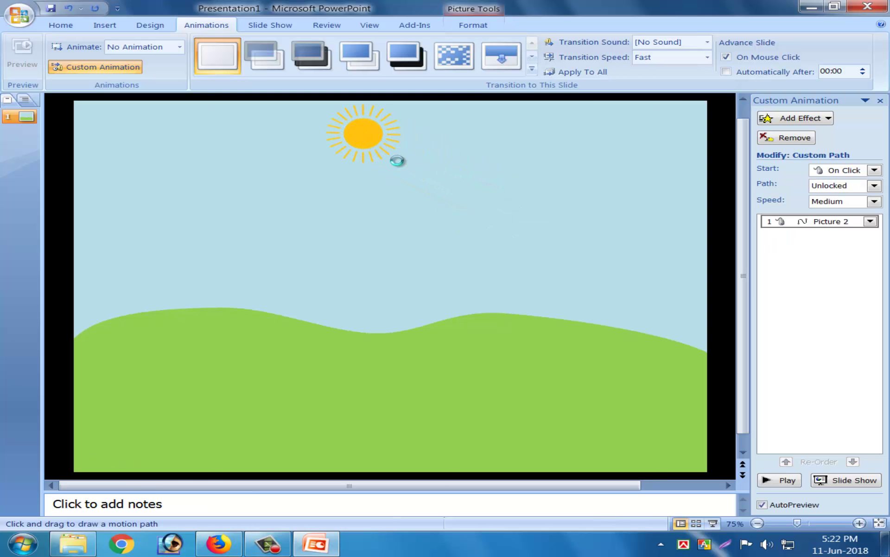
left_click_drag(513, 227, 628, 264)
left_click(529, 229)
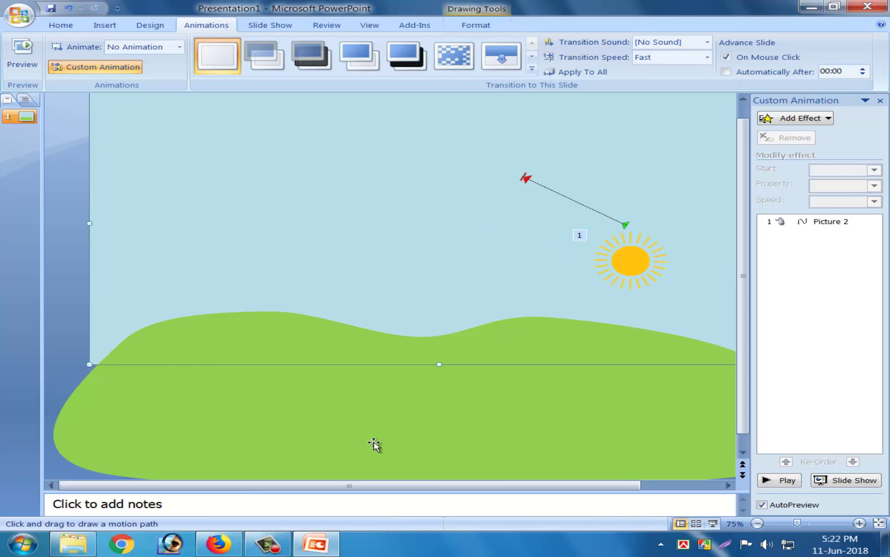
Drop the 'tree (1) copy' picture onto the slide and place it on the left of the hill.
left_click(73, 543)
left_click(524, 364)
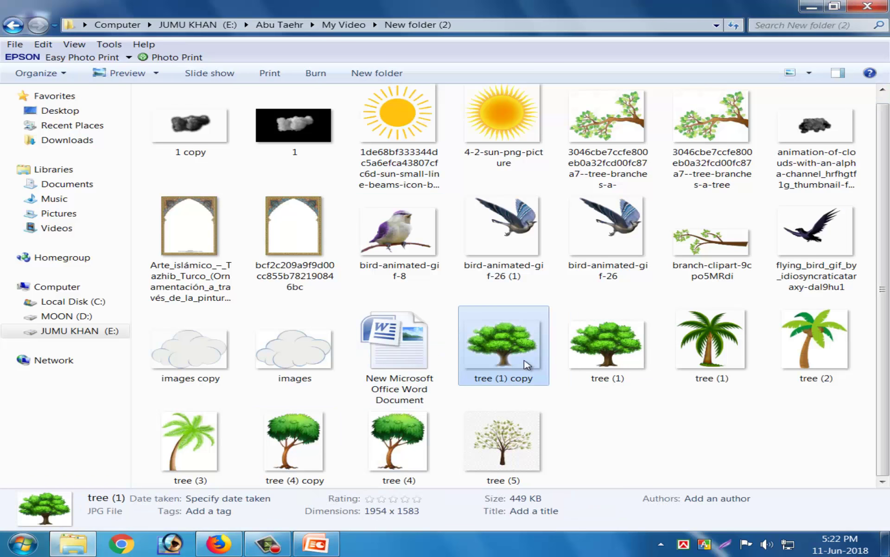
left_click_drag(516, 352, 306, 375)
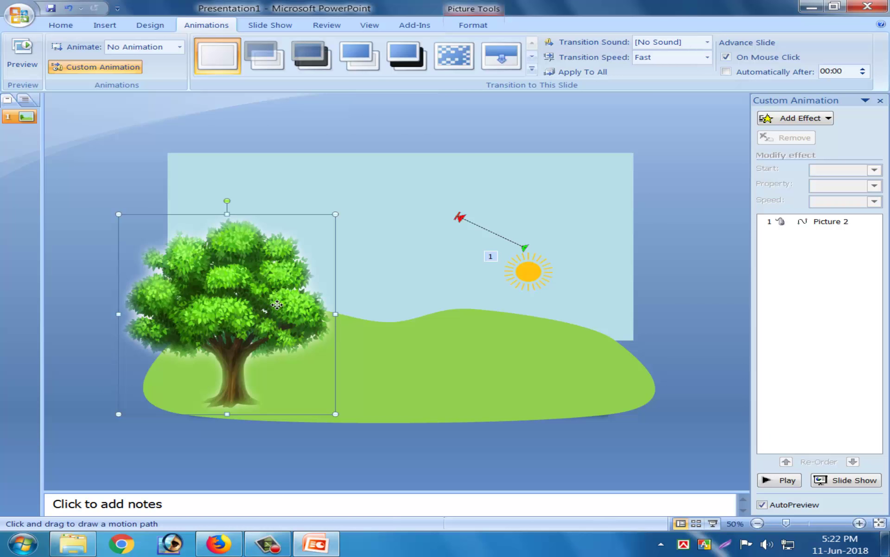
mouse_move(277, 305)
left_mouse_down()
mouse_move(293, 306)
mouse_move(273, 308)
left_mouse_up()
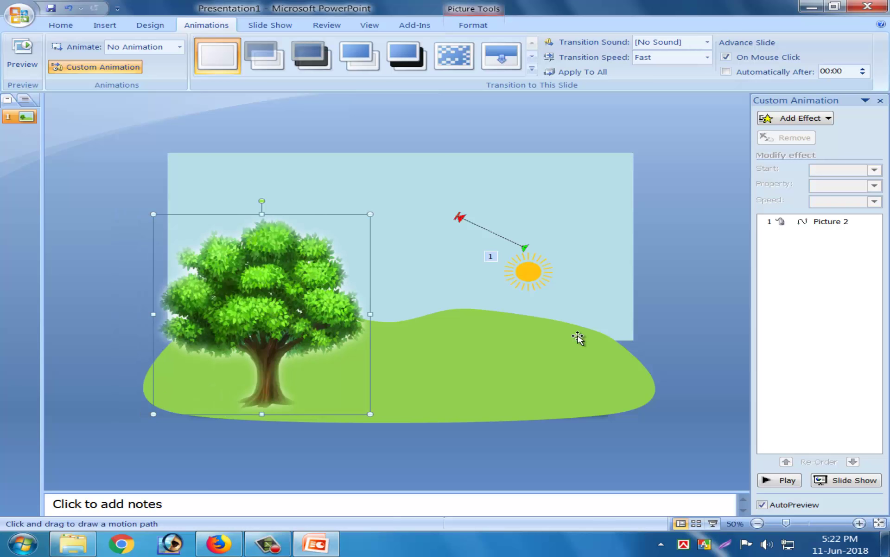
left_click(715, 321)
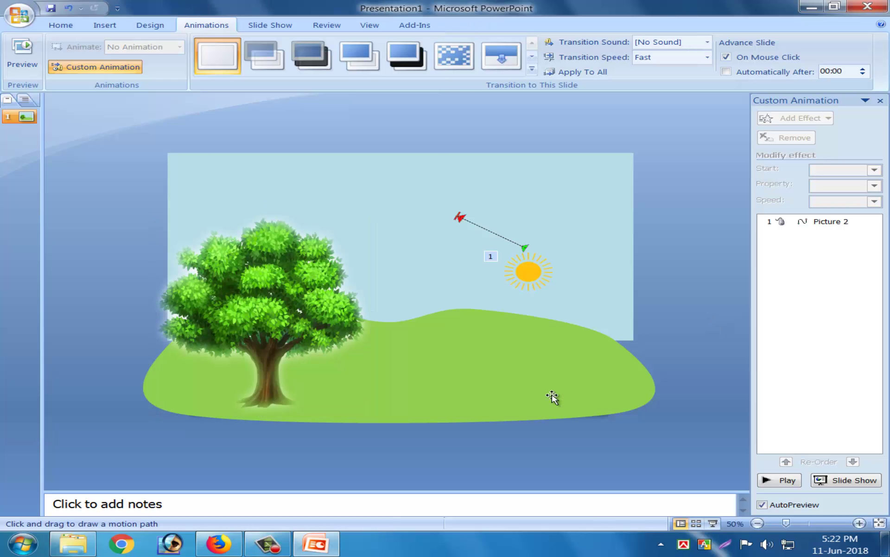
Drop the 'tree (4) copy' picture from the images folder onto the slide.
left_click(320, 542)
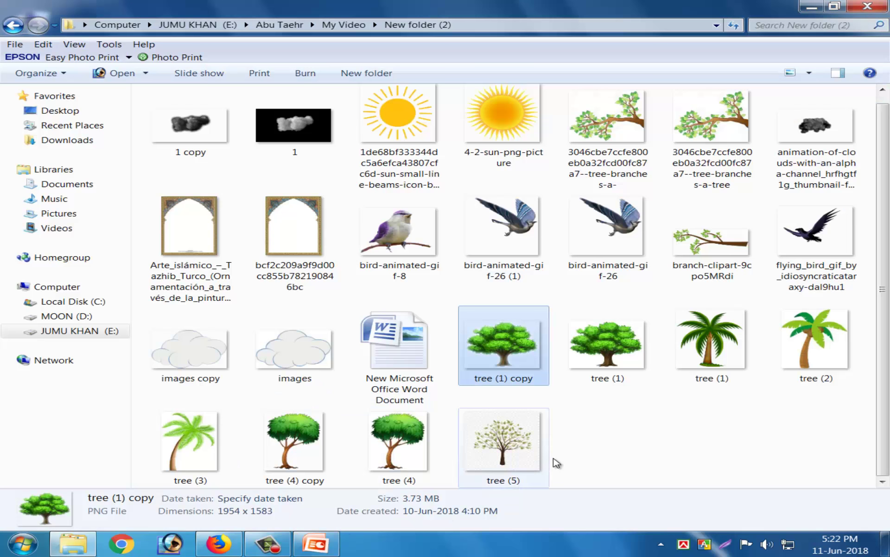
left_click(393, 458)
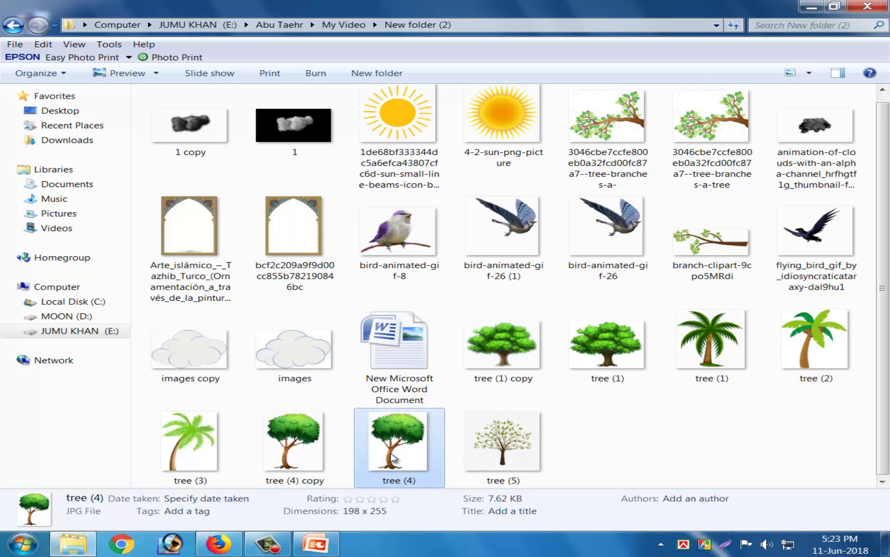
left_click(290, 452)
left_click_drag(285, 450, 574, 277)
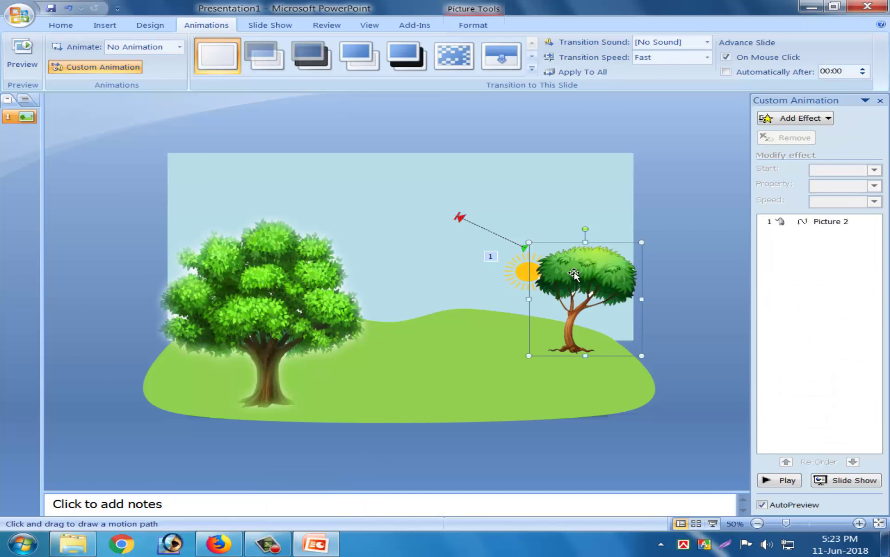
Move the second tree down onto the right of the hill, enlarge it, and nudge it left.
left_click_drag(577, 276, 565, 322)
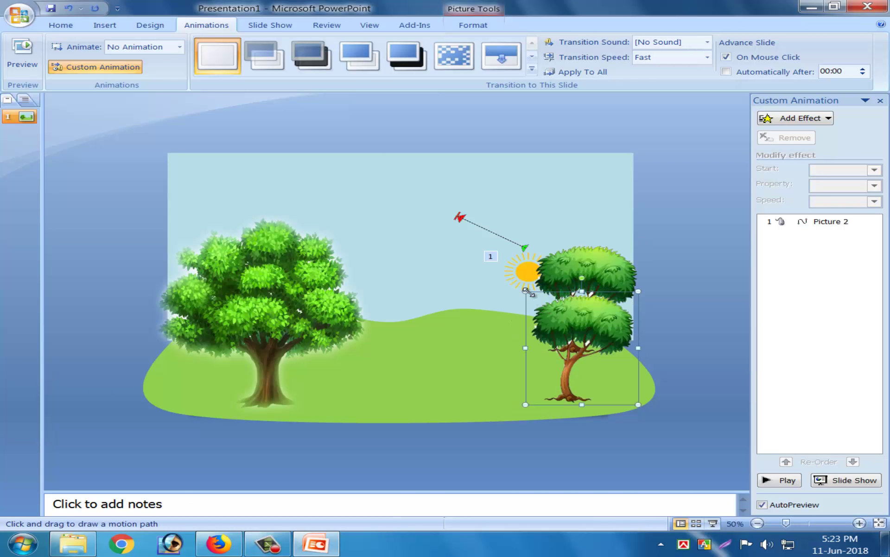
left_click_drag(526, 291, 492, 279)
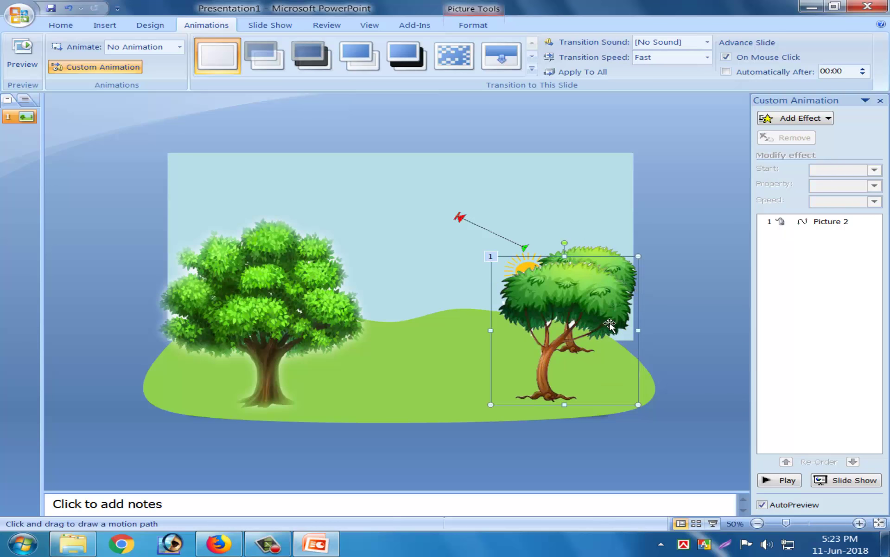
left_click_drag(581, 314, 550, 324)
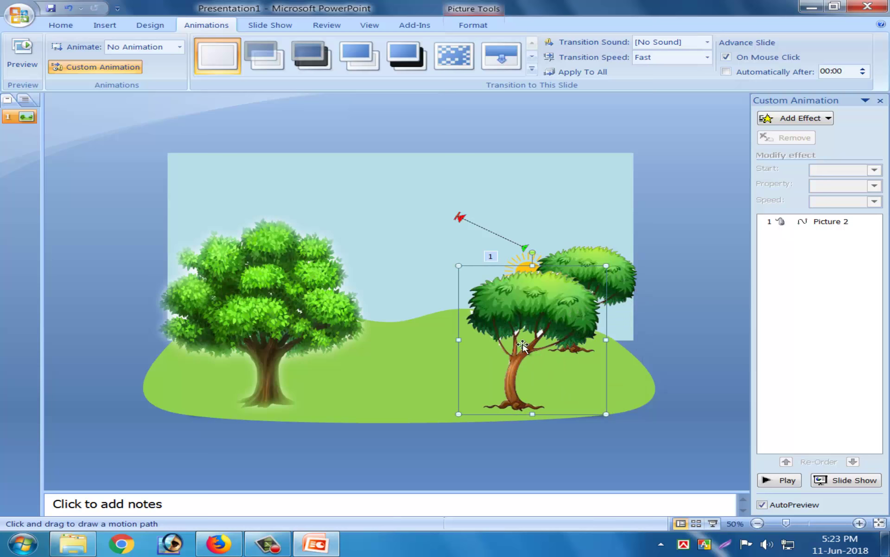
left_click(689, 372)
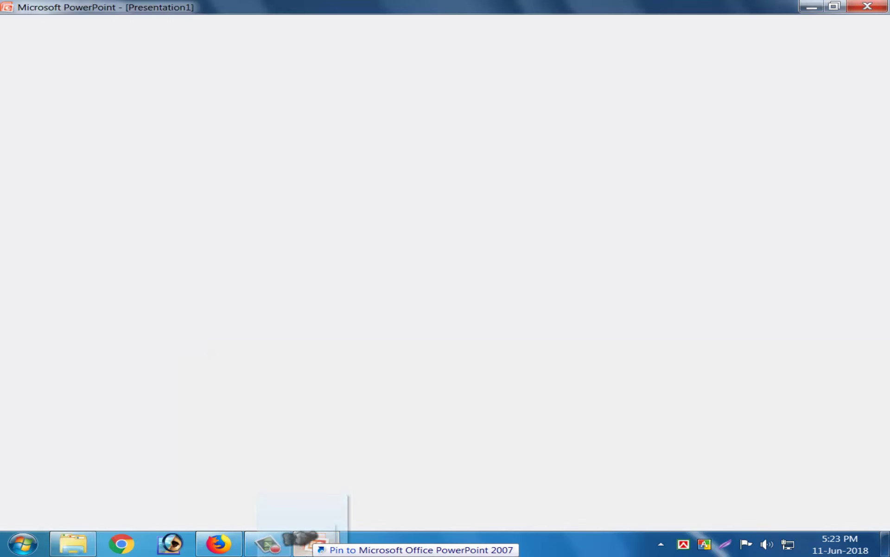
Add the '1 copy' cloud at the top-left corner, shrunk, with a smaller copy below-right.
mouse_move(225, 200)
left_mouse_down()
mouse_move(330, 427)
mouse_move(297, 194)
left_mouse_up()
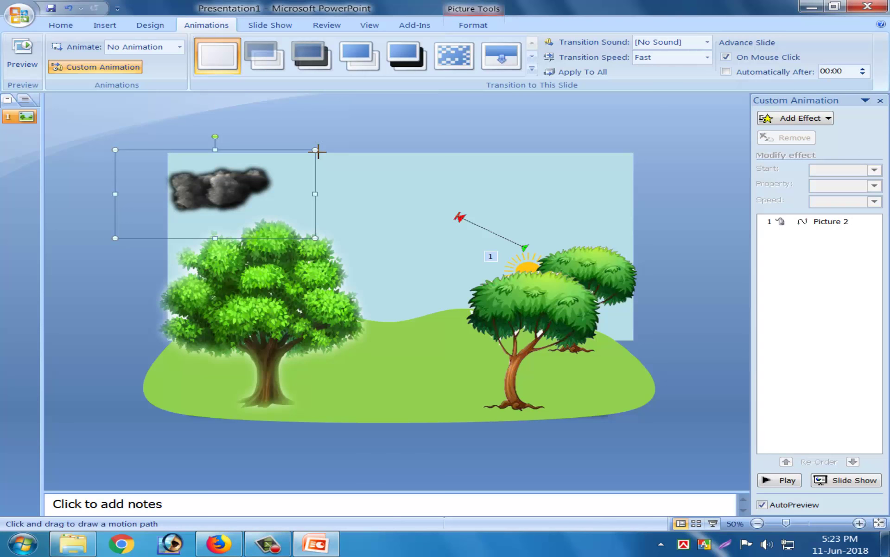
left_click_drag(315, 150, 272, 169)
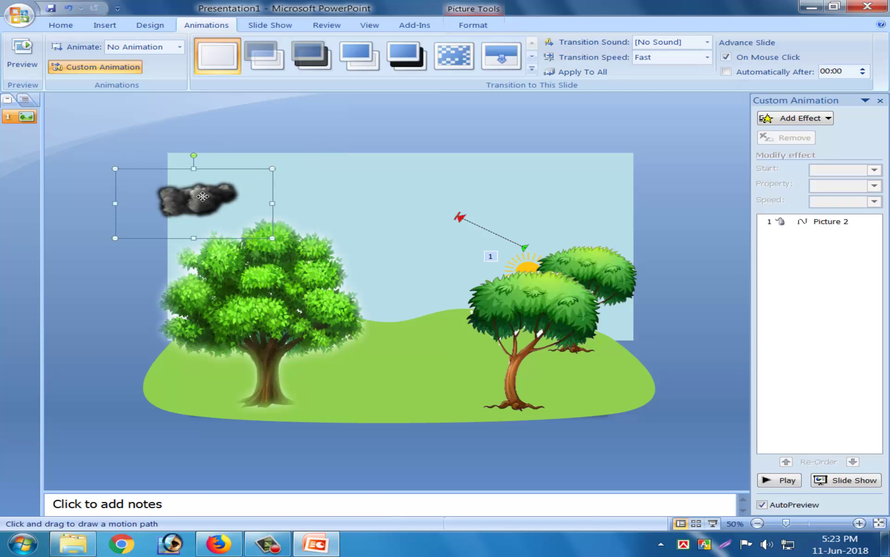
left_click_drag(203, 196, 142, 202)
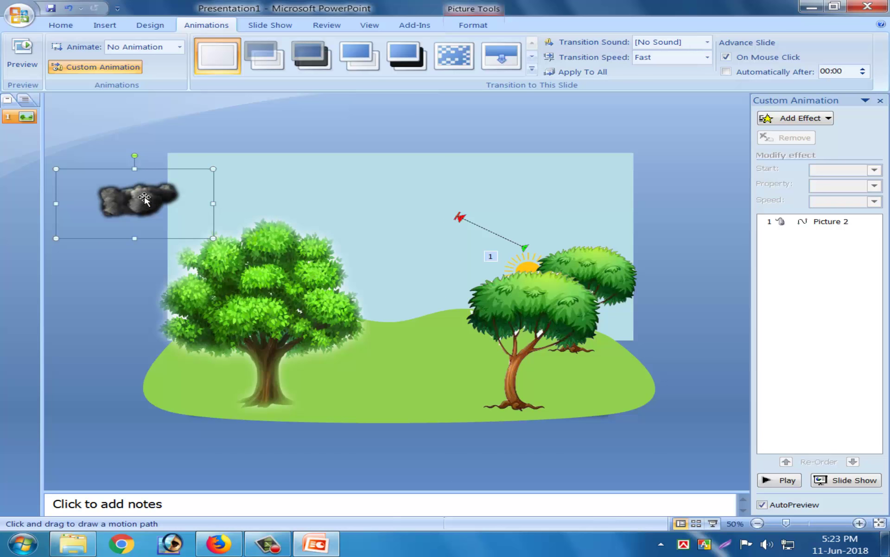
left_click_drag(144, 197, 220, 219)
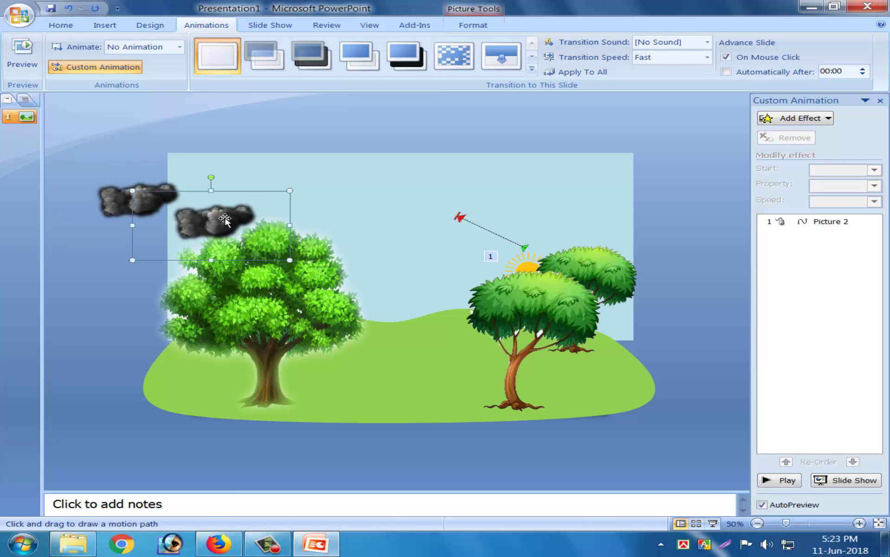
mouse_move(291, 191)
left_mouse_down()
mouse_move(240, 212)
mouse_move(186, 195)
left_mouse_up()
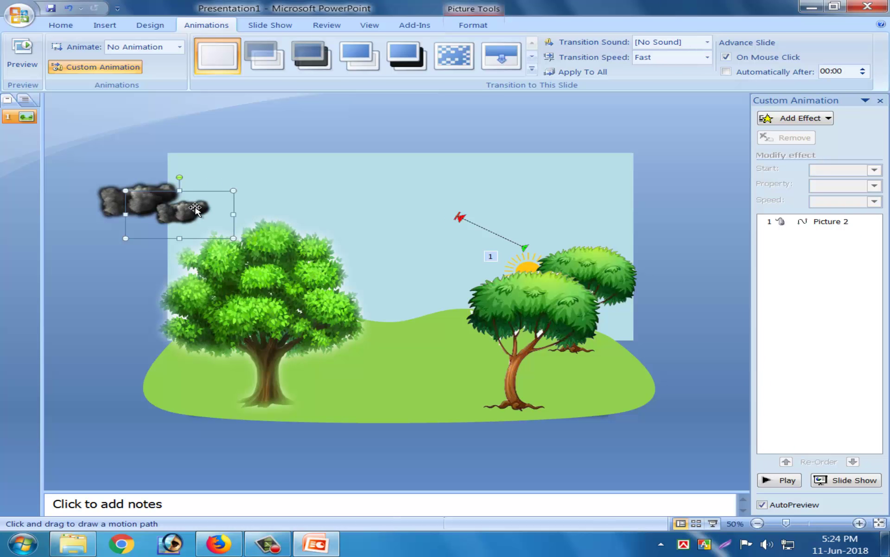
Copy the top-left cloud to the upper right, enlarge it, and add a smaller copy beneath.
left_click(112, 197)
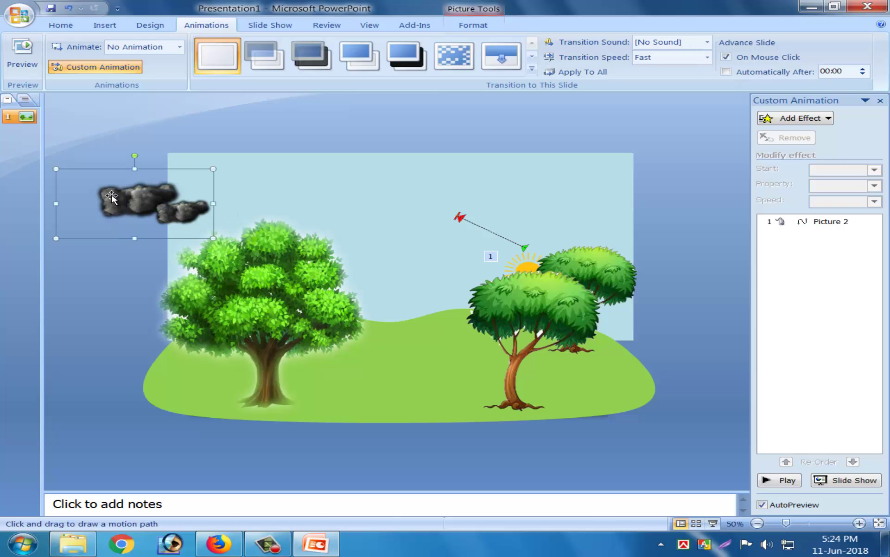
left_click_drag(115, 199, 570, 178)
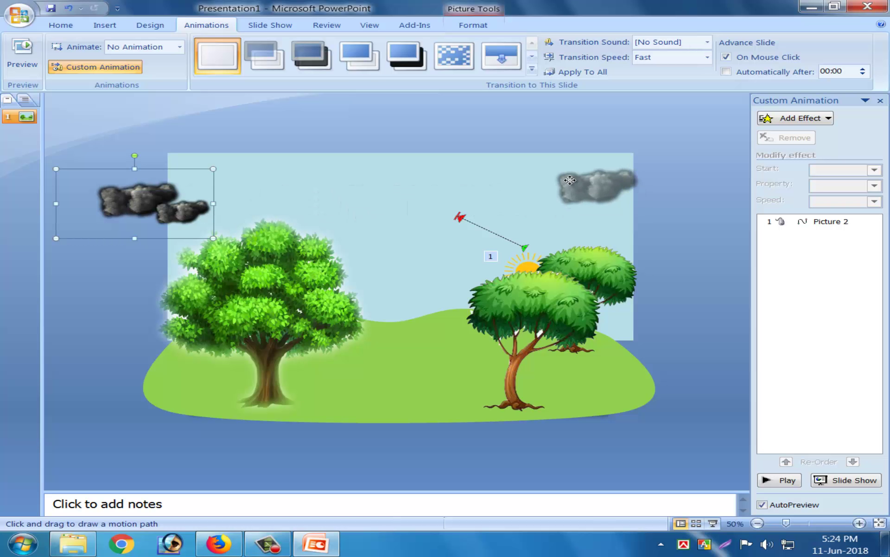
left_click_drag(552, 175, 553, 175)
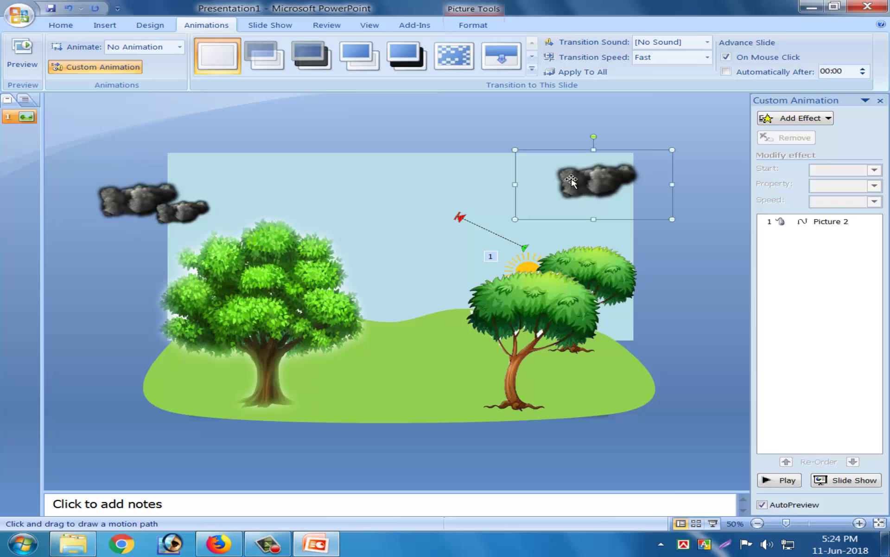
left_click_drag(514, 151, 501, 144)
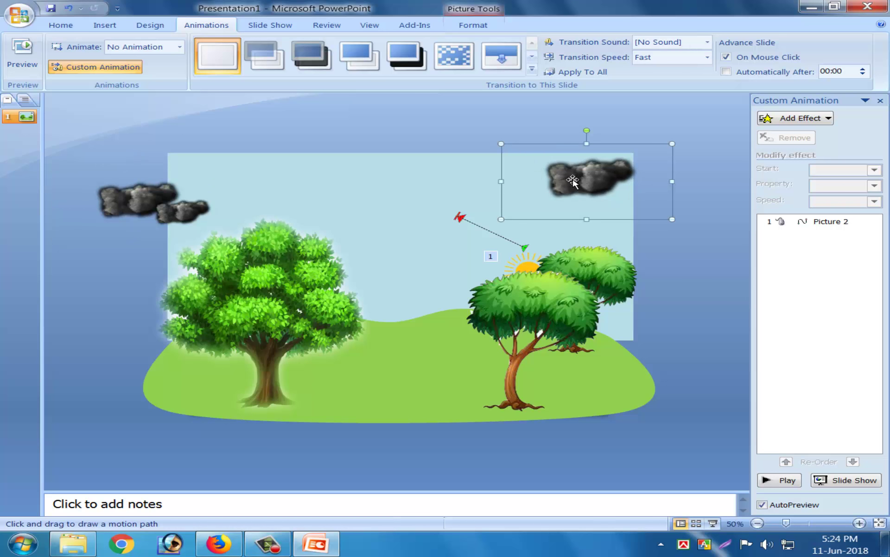
left_click_drag(578, 177, 590, 230)
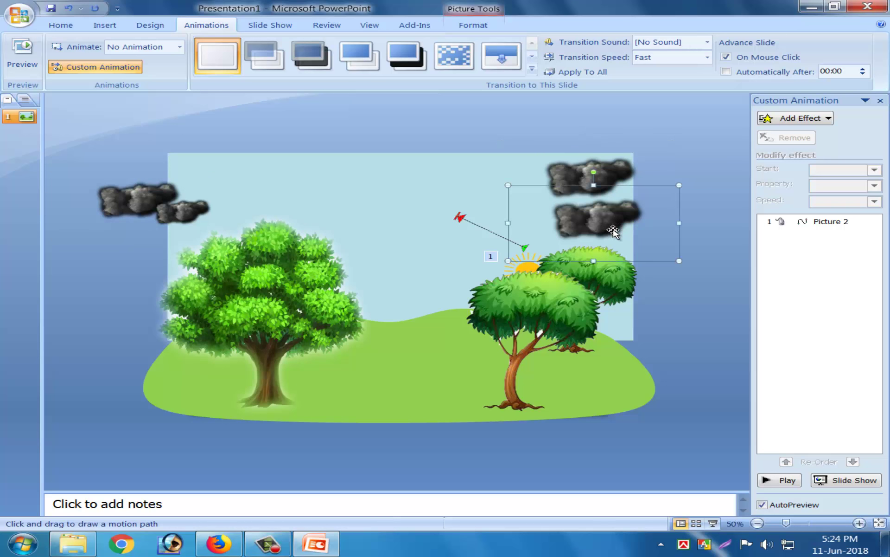
mouse_move(509, 185)
left_mouse_down()
mouse_move(570, 212)
mouse_move(620, 214)
mouse_move(590, 215)
left_mouse_up()
Add a third, larger cloud copy lower in the right sky over the right tree.
left_click(588, 181)
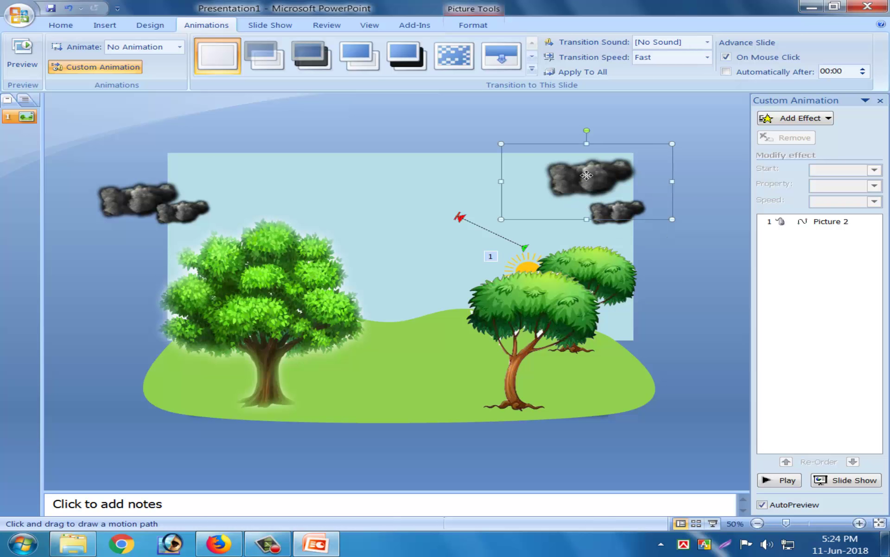
left_click_drag(587, 175, 570, 215)
left_click_drag(644, 221, 676, 228)
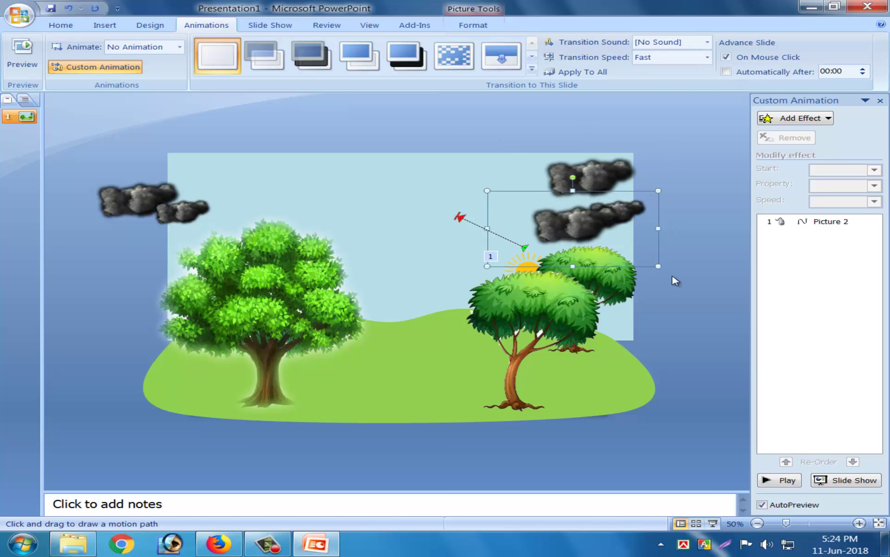
left_click_drag(656, 265, 679, 275)
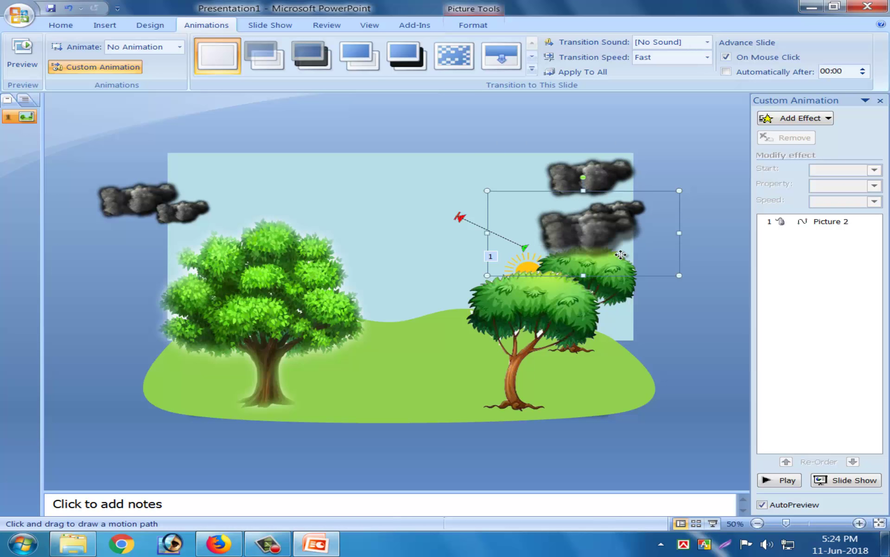
left_click_drag(599, 228, 585, 243)
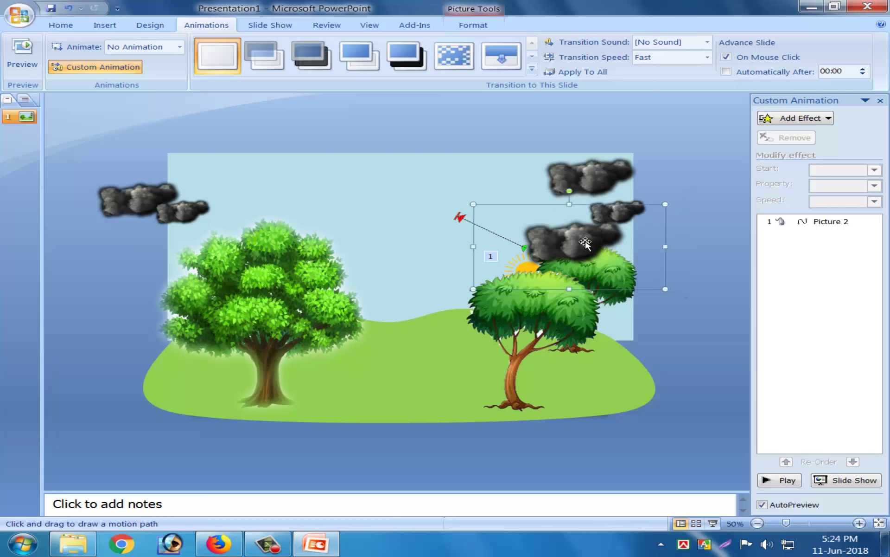
left_click(316, 544)
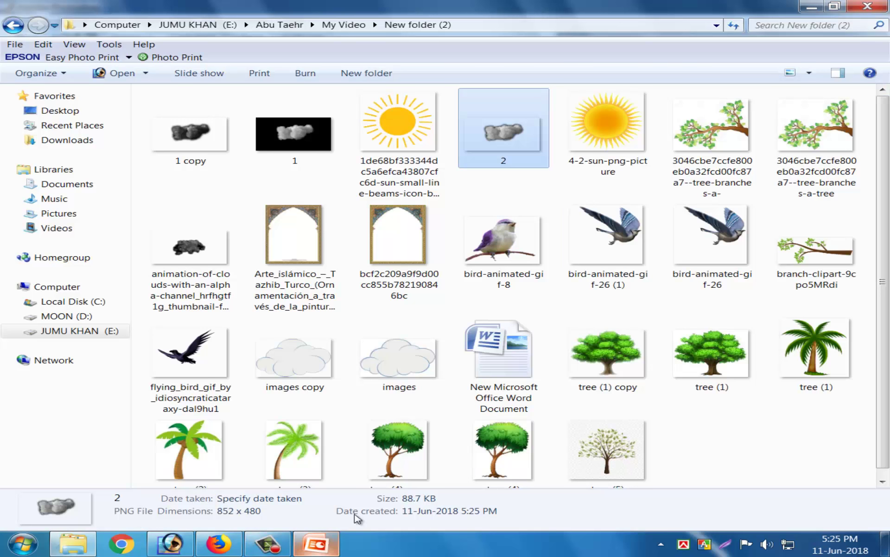
Bring the grey cloud 'image 2' onto the slide and arrange it beside the left dark clouds.
mouse_move(524, 126)
left_mouse_down()
mouse_move(323, 550)
mouse_move(390, 220)
mouse_move(399, 222)
left_mouse_up()
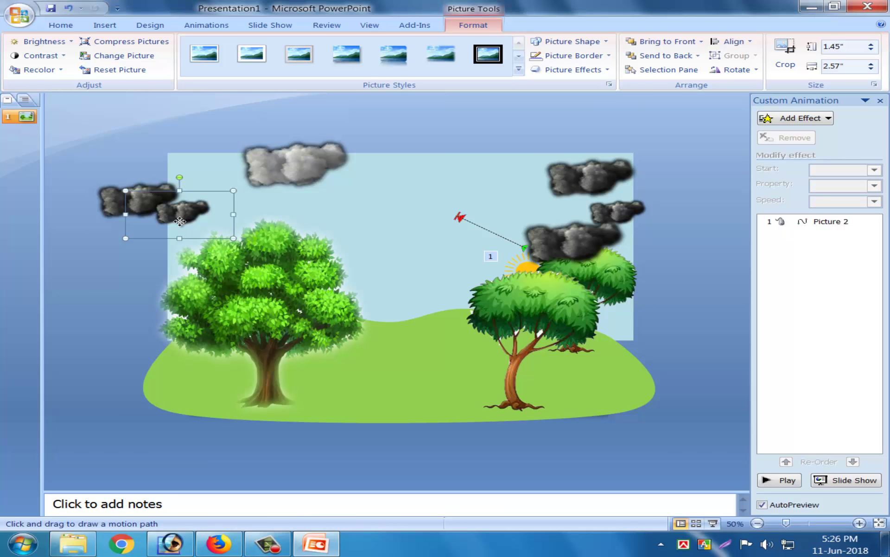
mouse_move(279, 175)
left_mouse_down()
mouse_move(193, 175)
mouse_move(219, 184)
mouse_move(208, 235)
left_mouse_up()
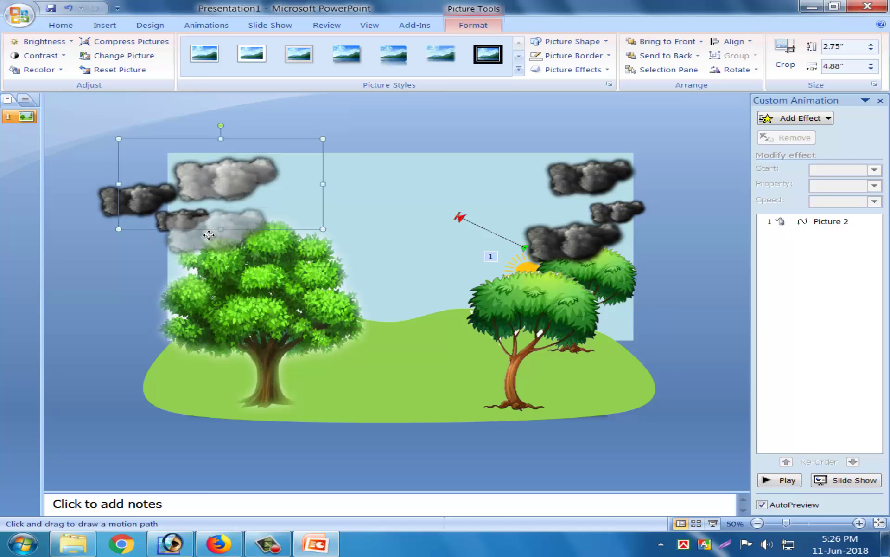
left_click_drag(248, 178, 399, 175)
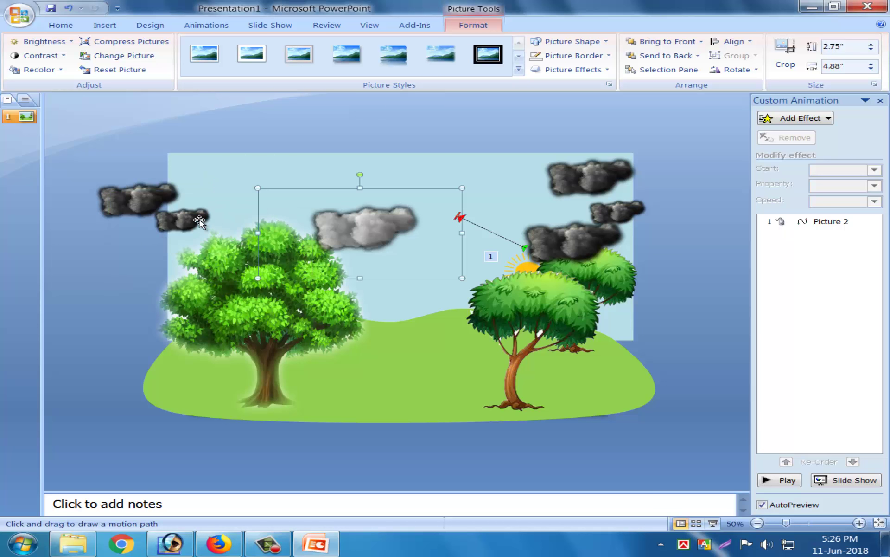
left_click(210, 187)
left_click_drag(209, 183, 184, 172)
left_click_drag(336, 226, 180, 232)
left_click_drag(191, 170, 201, 188)
Ctrl+drag a copy of the grey cloud among the right-hand dark clouds.
left_click(188, 233)
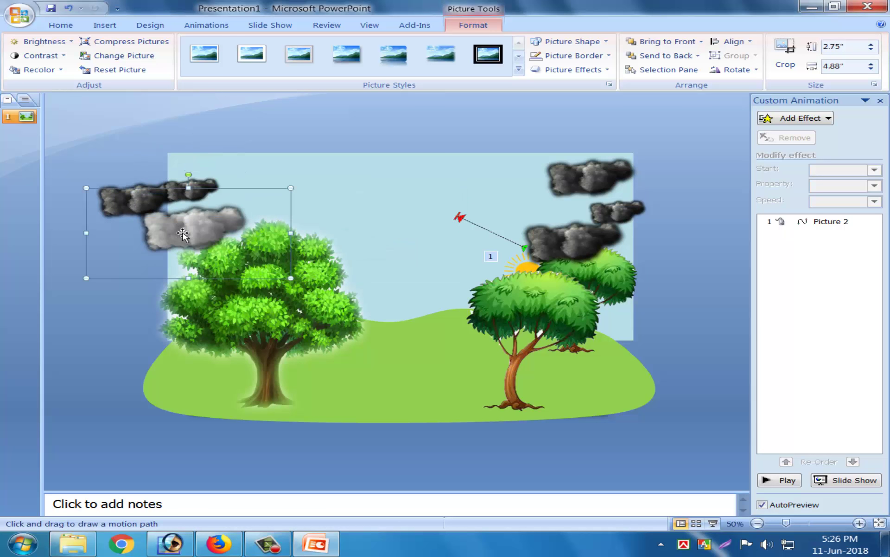
left_click_drag(190, 234, 545, 206)
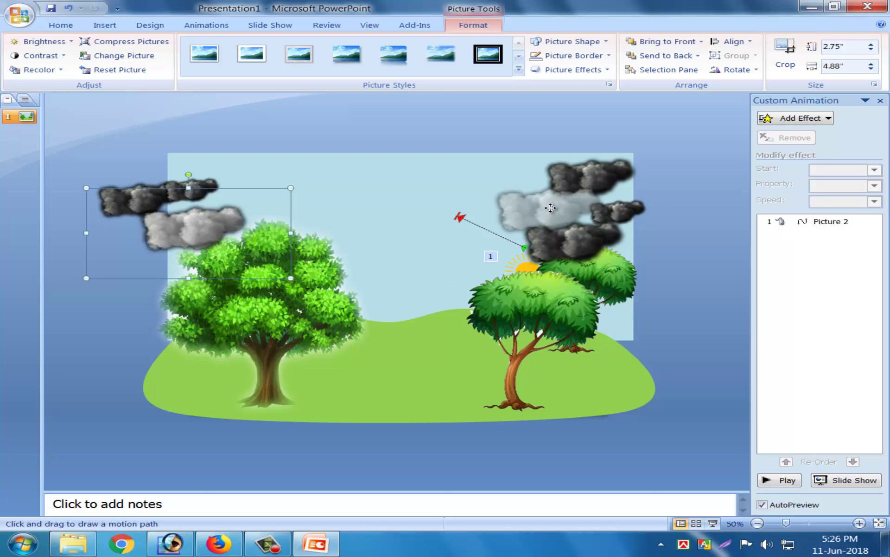
left_click_drag(606, 217, 606, 216)
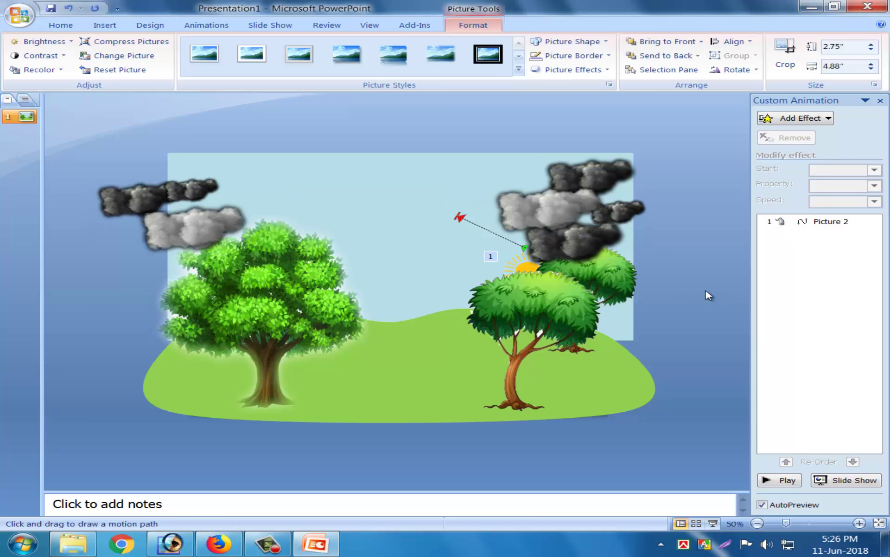
Rearrange the right-hand clouds, lowering the grey cloud slightly, so the sun stays visible.
left_click(571, 264)
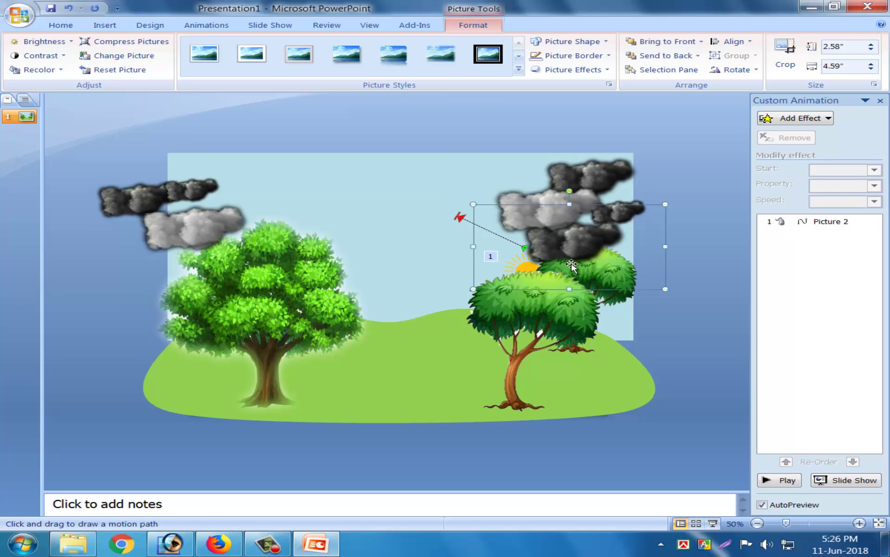
left_click(668, 286)
left_click(557, 221)
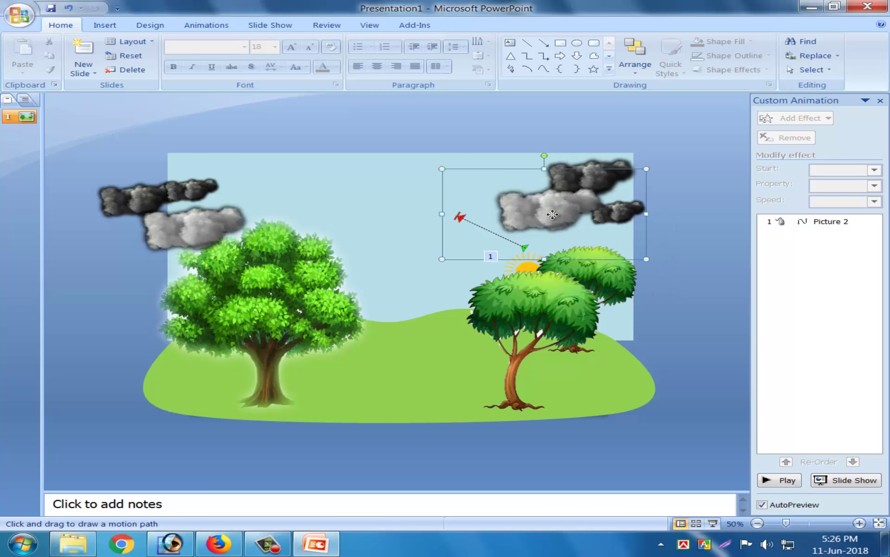
left_click_drag(557, 221, 557, 229)
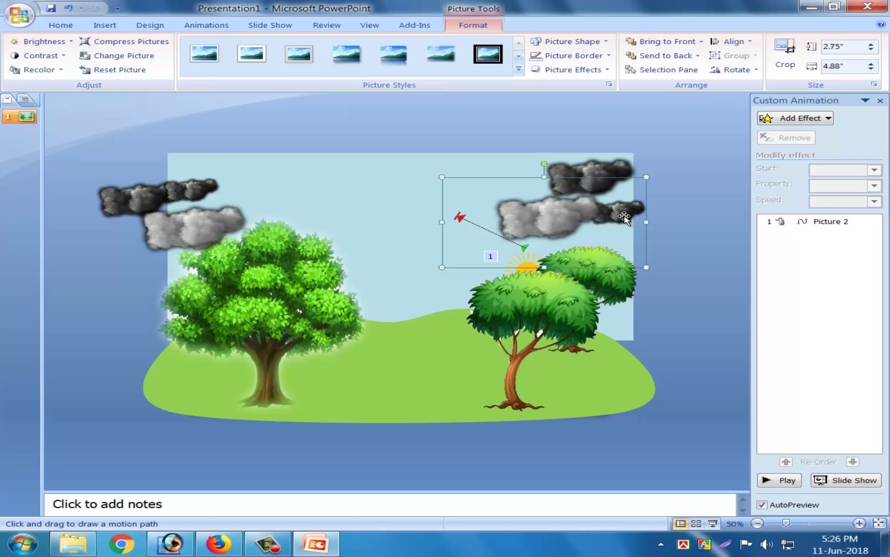
left_click(720, 226)
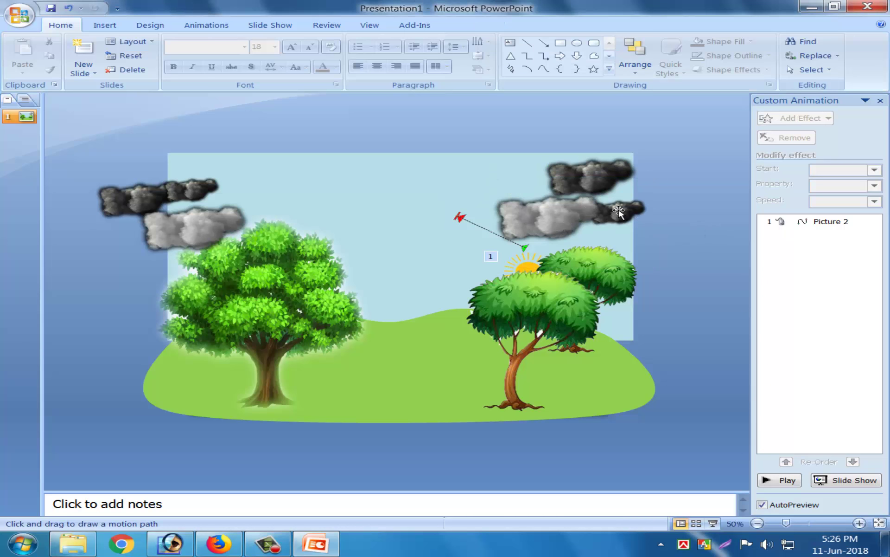
left_click(621, 207)
left_click(643, 208)
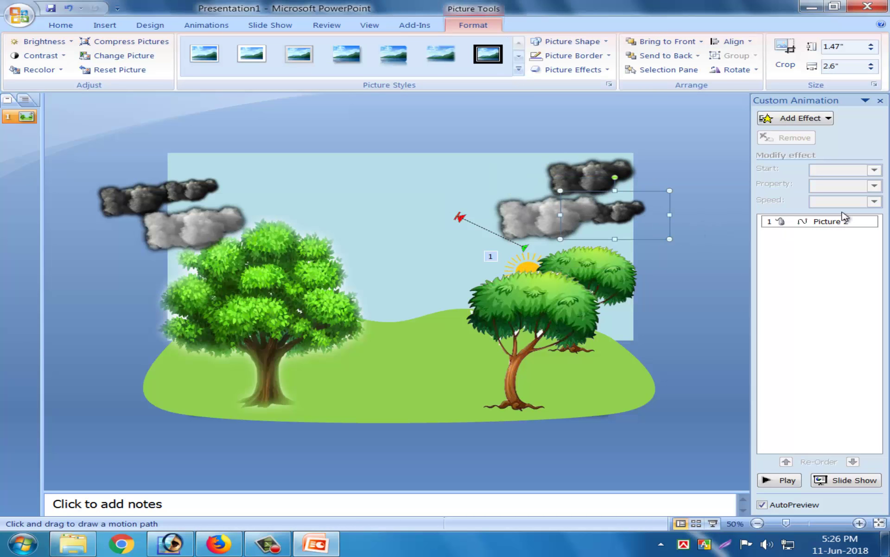
Draw a custom curved motion path carrying the small dark cloud left across the sky.
left_click(804, 117)
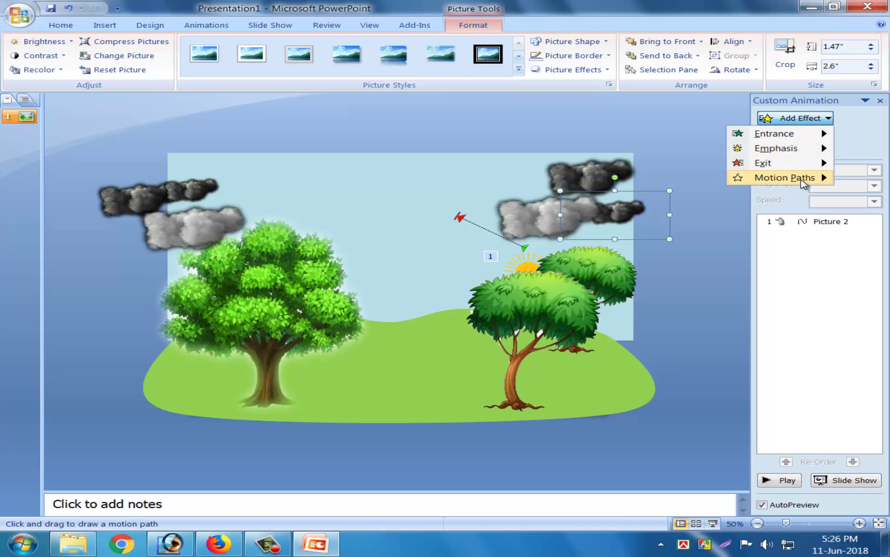
mouse_move(784, 177)
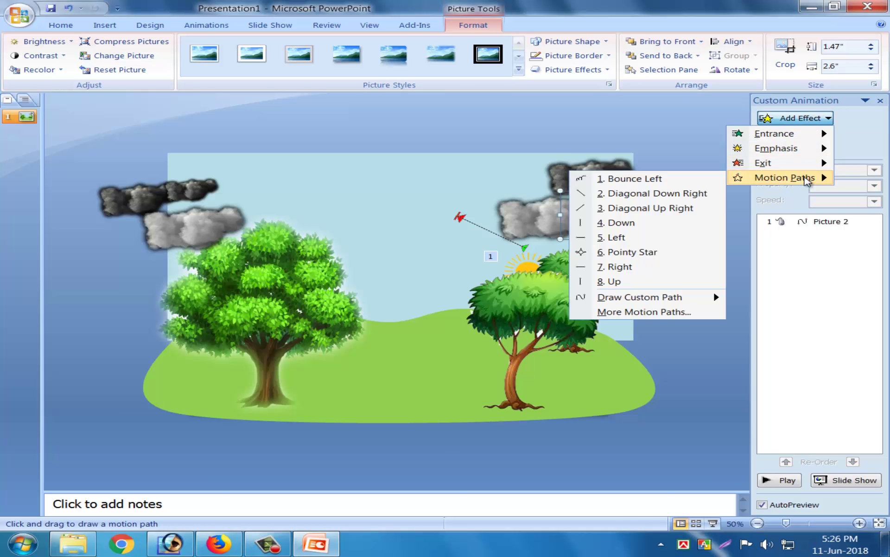
mouse_move(639, 297)
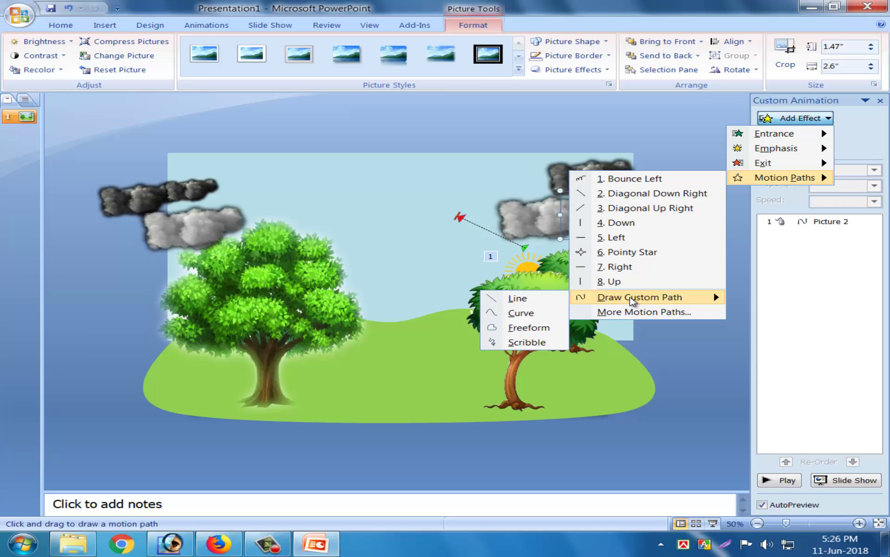
left_click(517, 314)
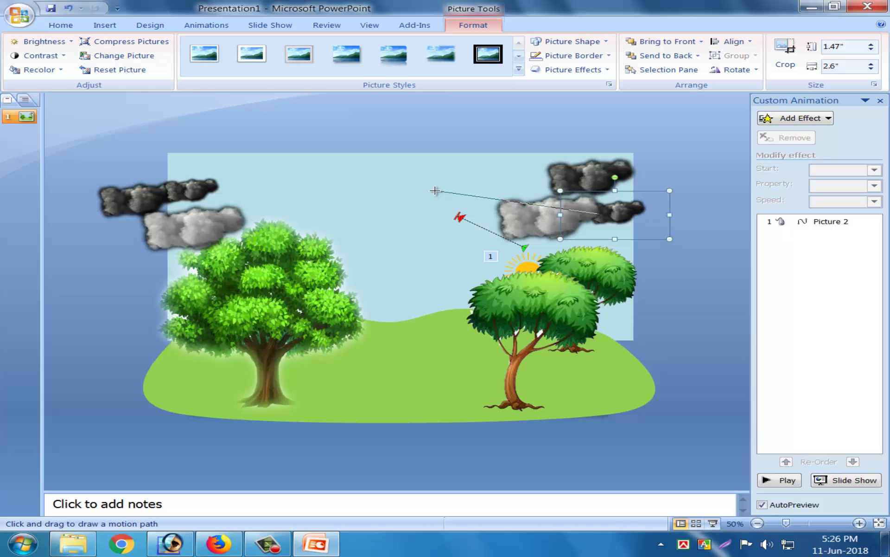
key("Escape")
double_click(300, 176)
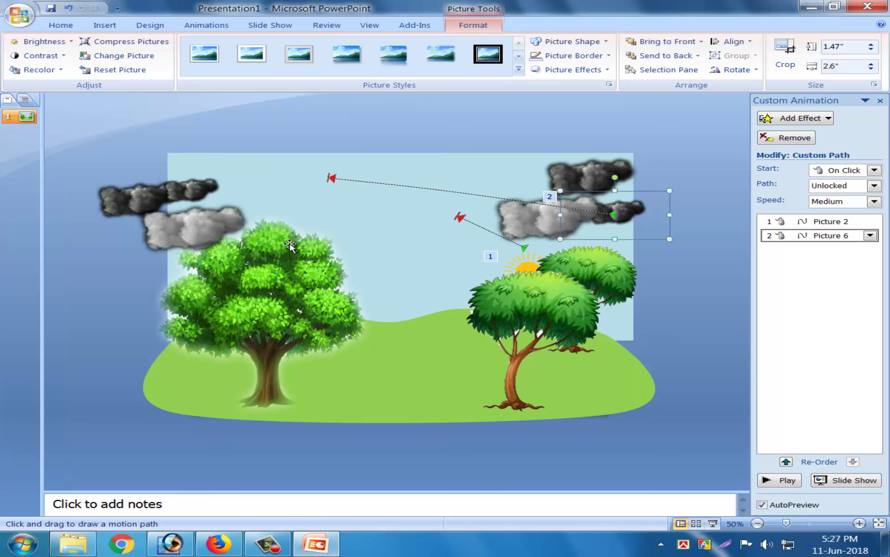
Select the grey cloud on the right to give it the next motion path.
left_click(674, 277)
left_click(538, 230)
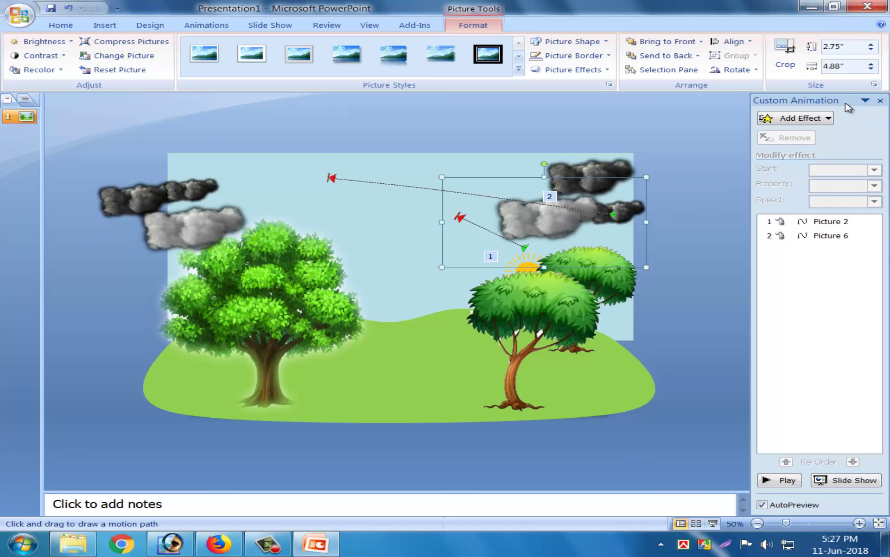
left_click(813, 121)
mouse_move(784, 177)
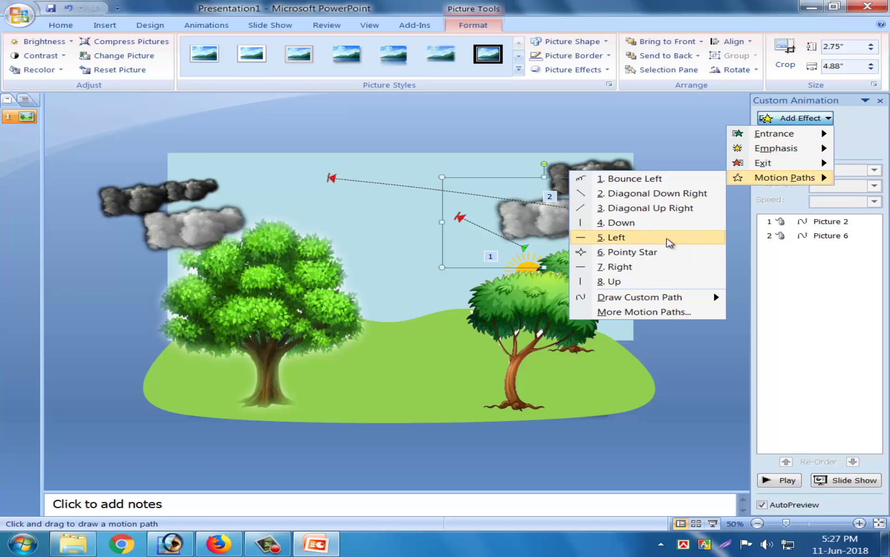
mouse_move(640, 297)
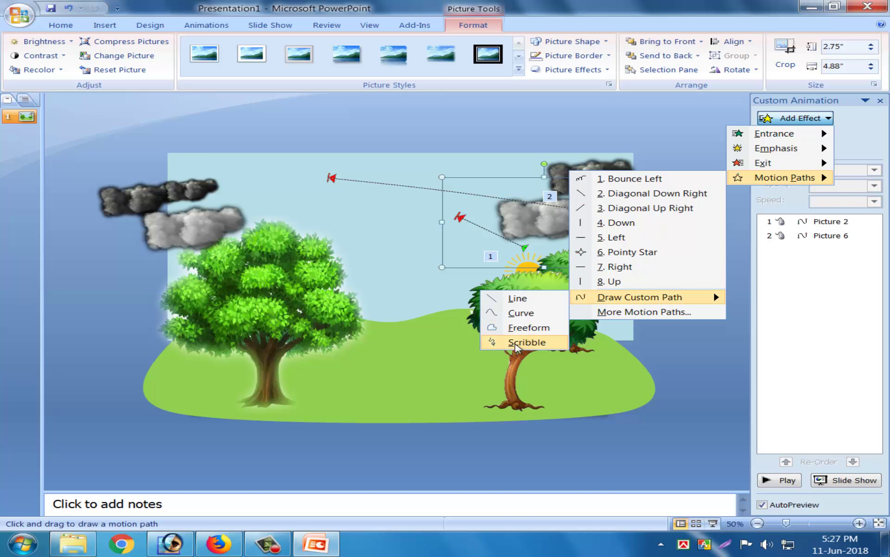
Scribble a short freehand path moving the right grey cloud leftward.
left_click(516, 342)
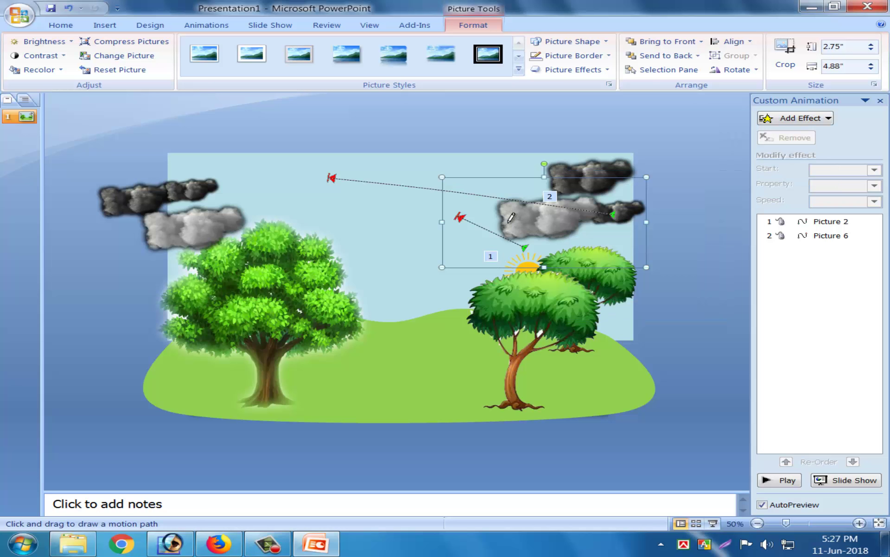
left_click_drag(507, 222, 388, 214)
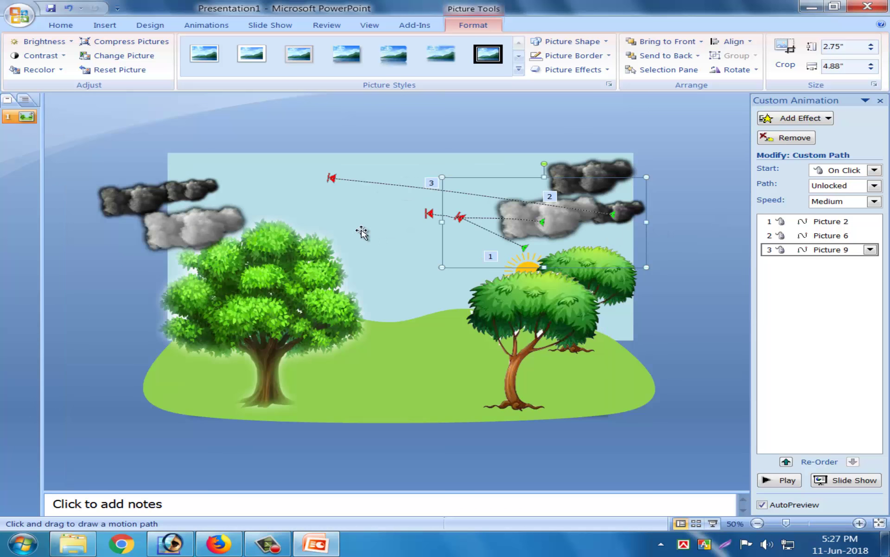
left_click(211, 229)
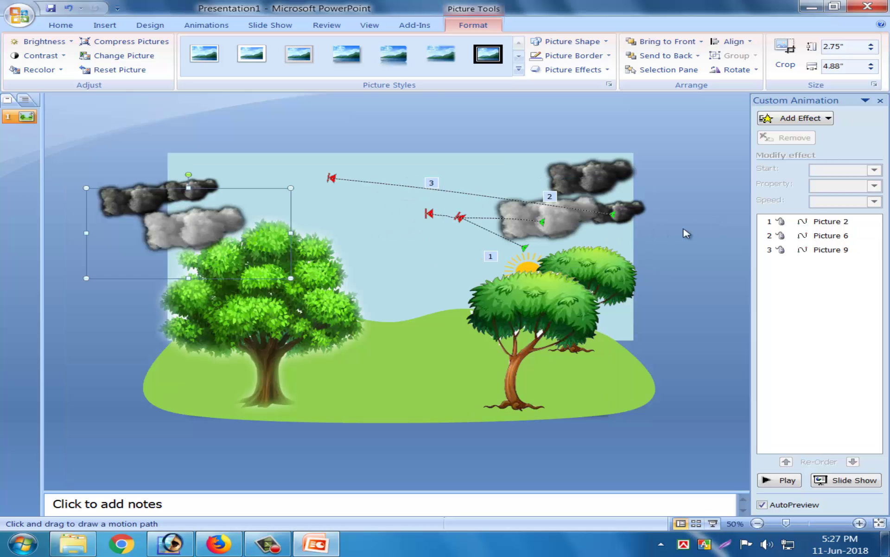
Scribble a freehand path carrying the left grey cloud rightward toward mid-sky.
left_click(820, 121)
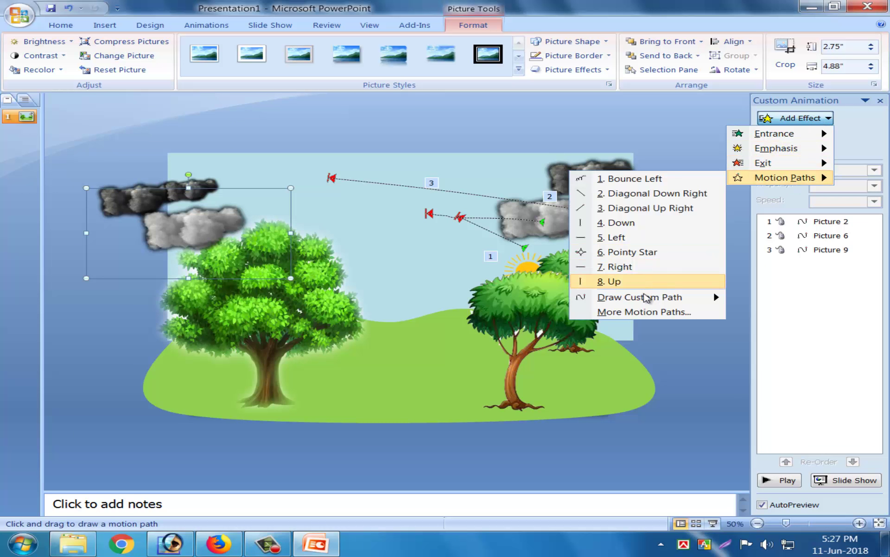
mouse_move(639, 297)
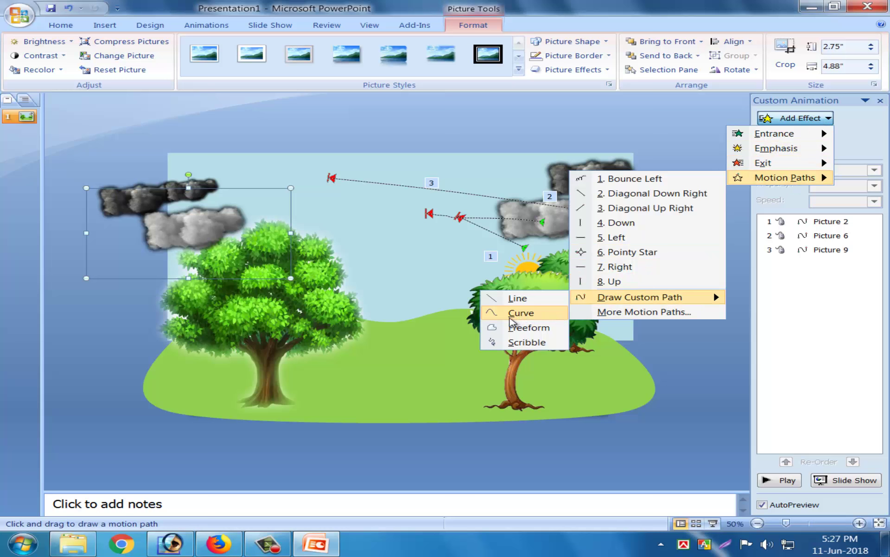
left_click(515, 342)
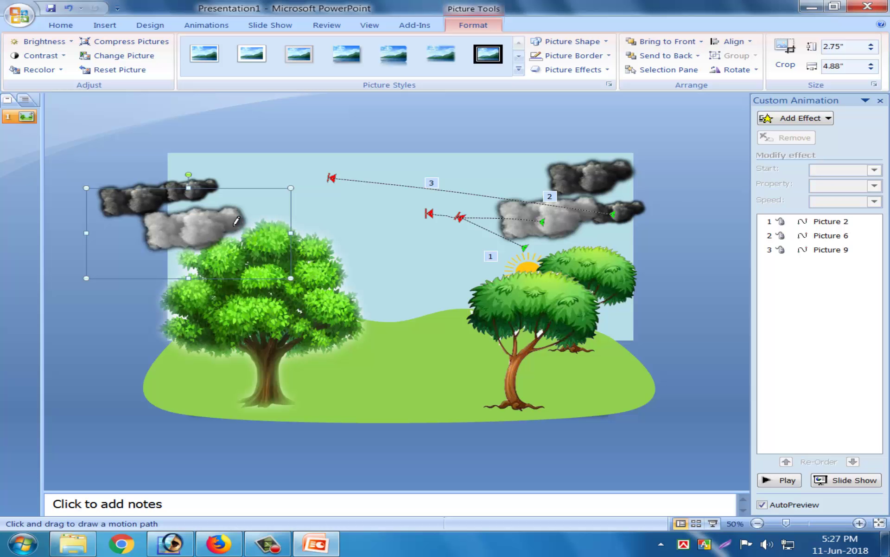
left_click_drag(263, 226, 425, 212)
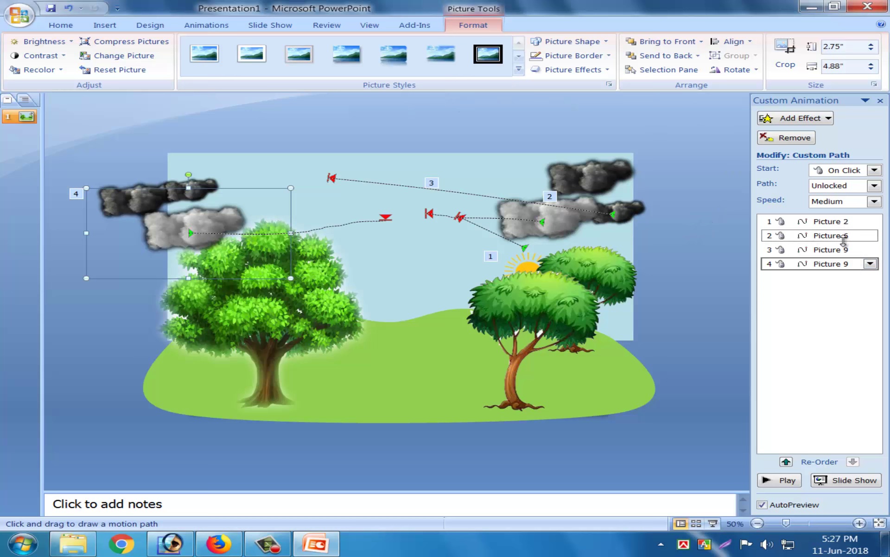
Add a straight Right motion path to the upper-left dark cloud and extend its end.
left_click(276, 148)
left_click(230, 174)
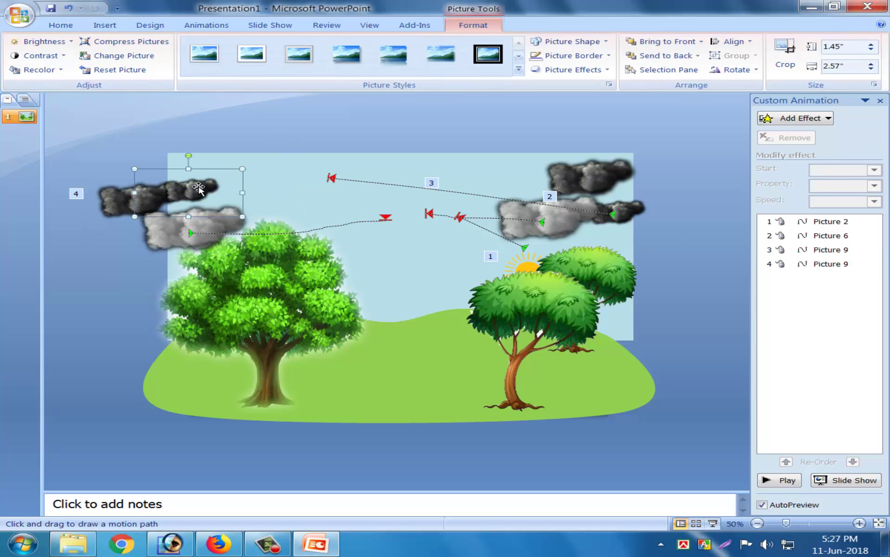
left_click(816, 117)
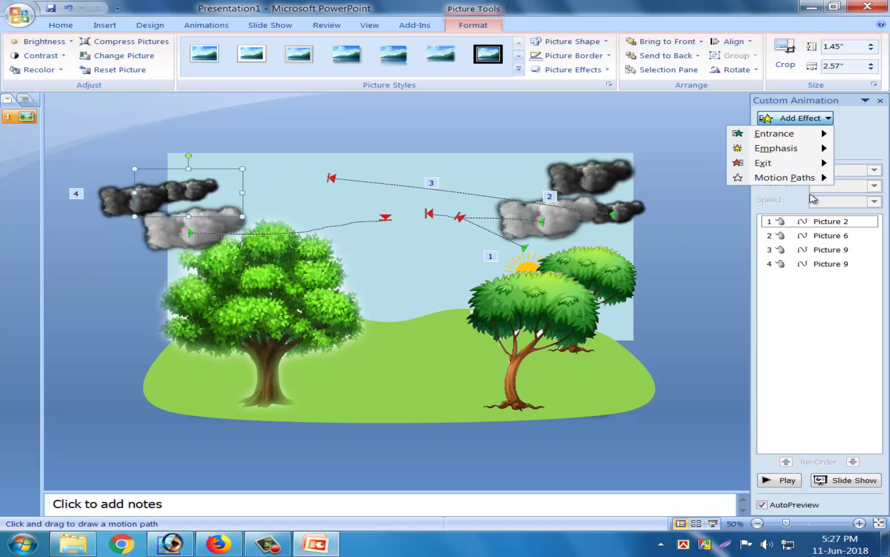
mouse_move(781, 177)
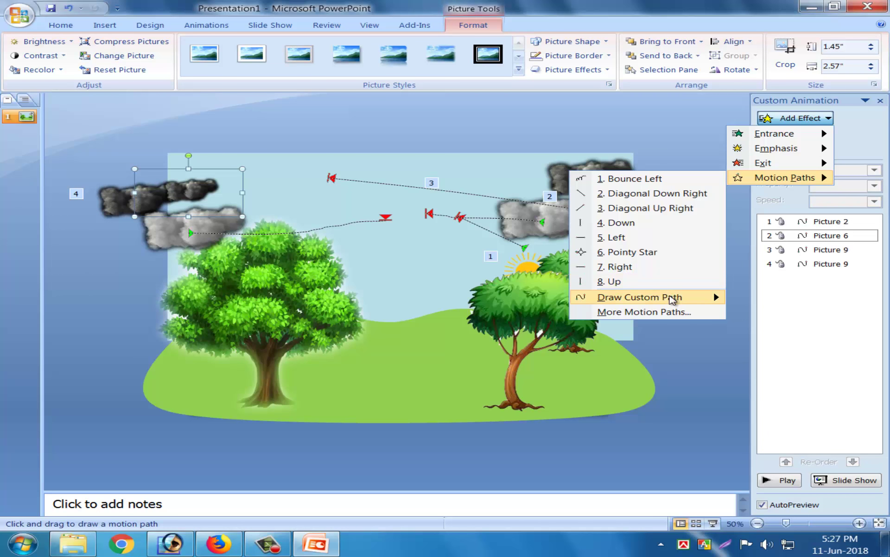
left_click(637, 267)
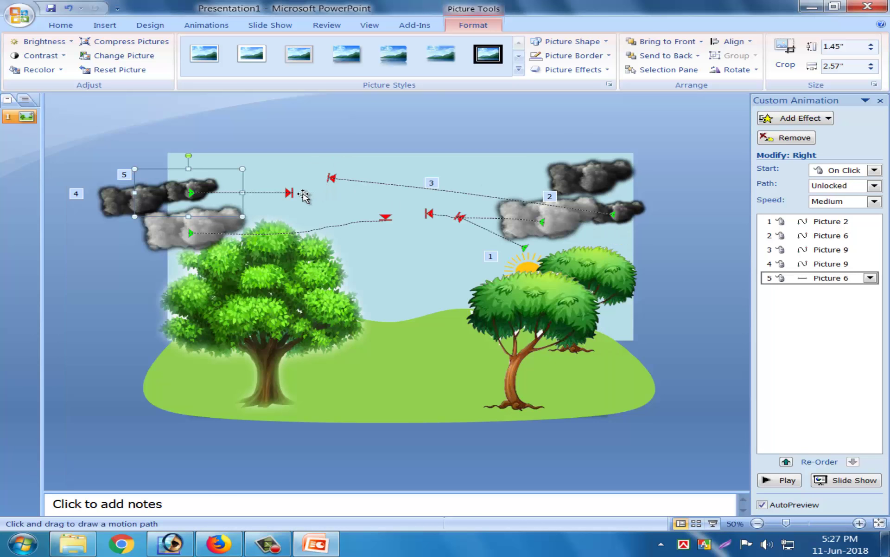
left_click(289, 193)
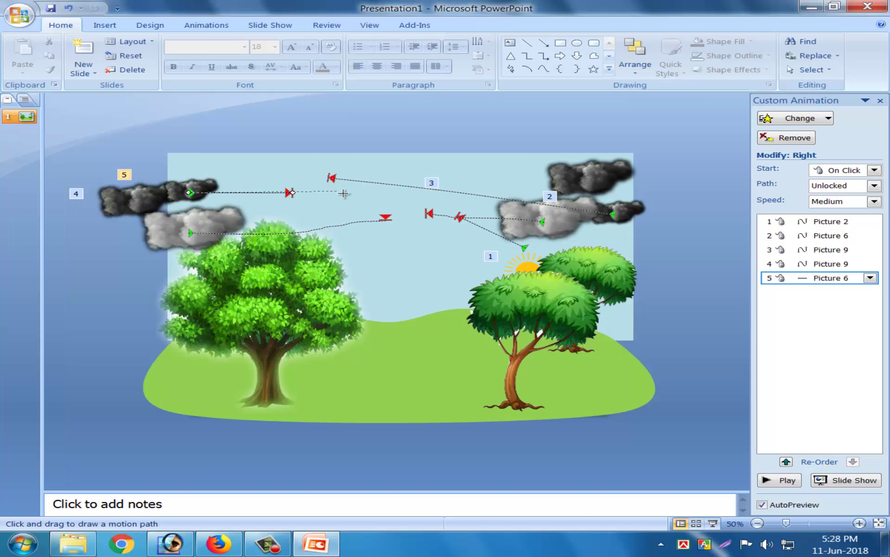
left_click_drag(363, 193, 366, 191)
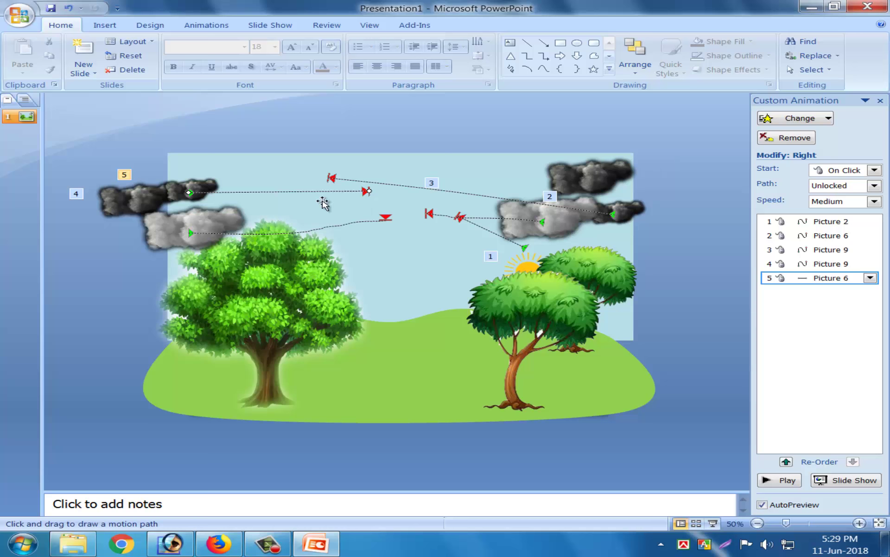
Add a second straight Right path as the sixth effect and lengthen its end.
left_click(140, 193)
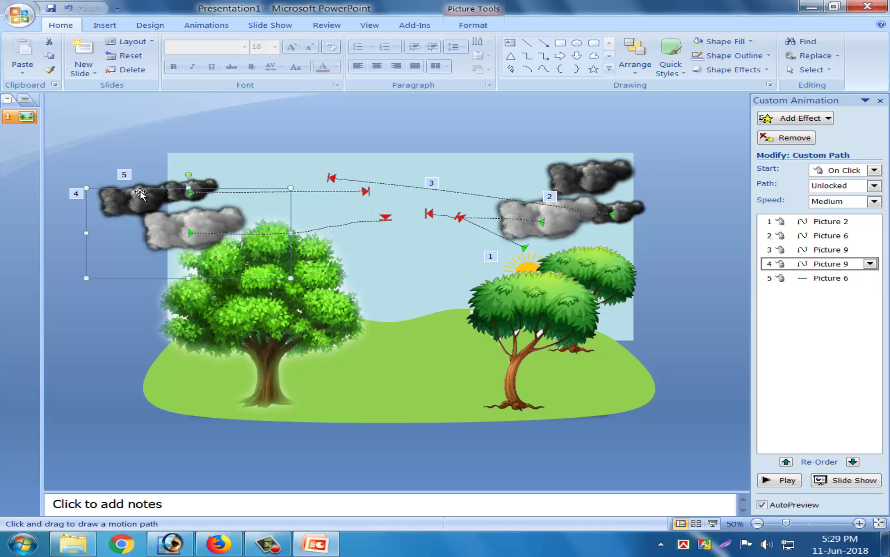
left_click(108, 168)
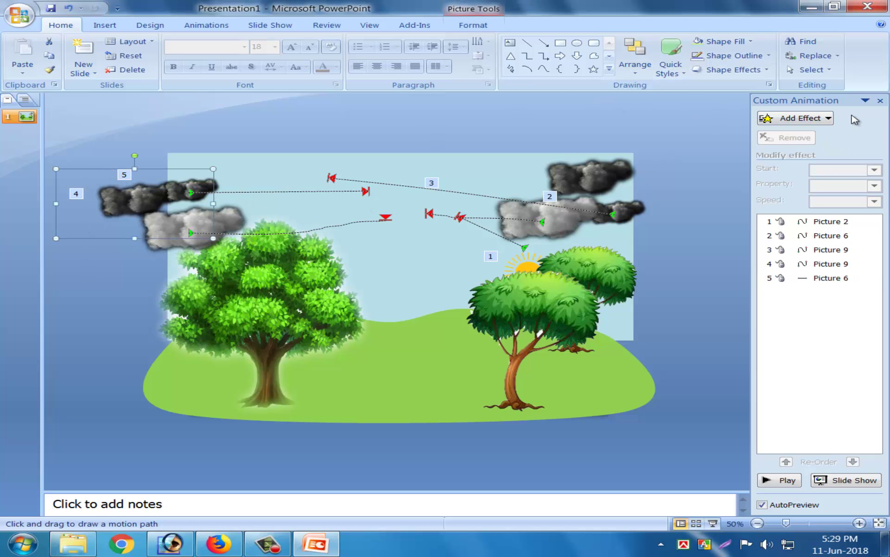
left_click(818, 119)
mouse_move(779, 177)
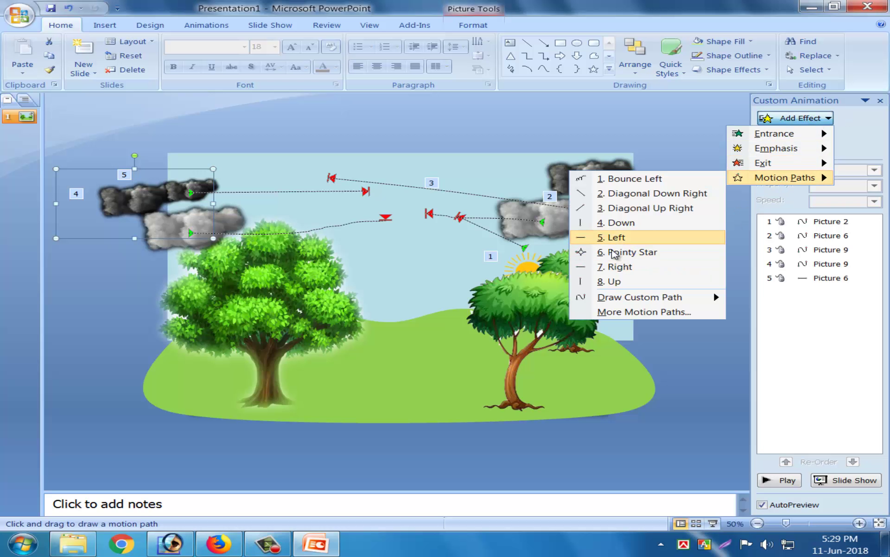
left_click(608, 267)
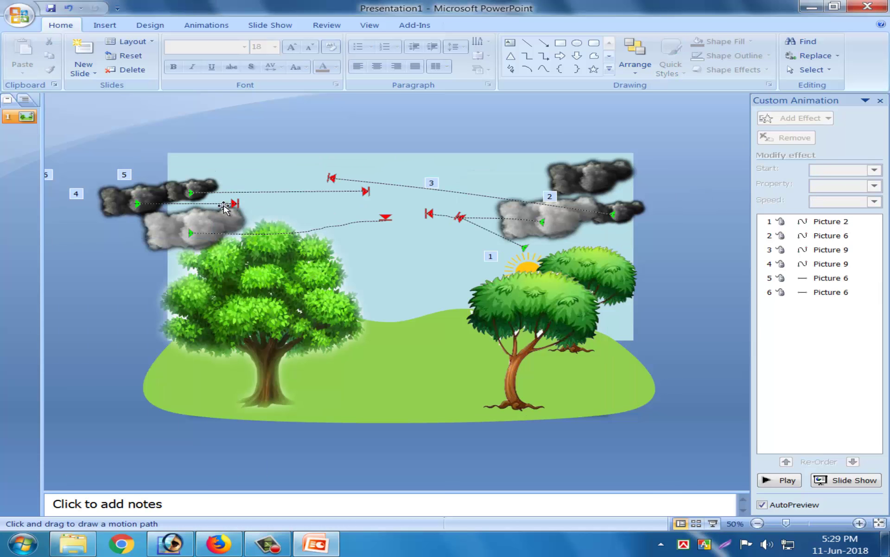
left_click(232, 204)
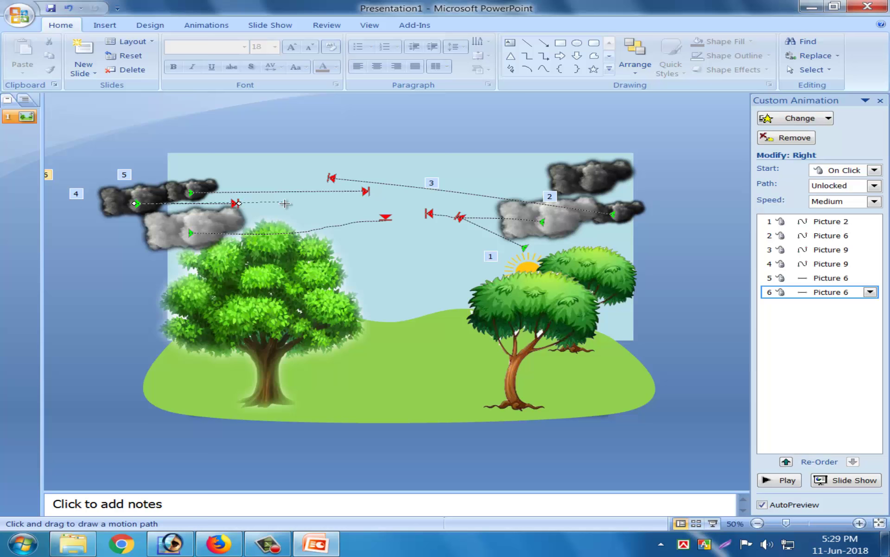
left_click_drag(284, 203, 279, 203)
left_click(594, 182)
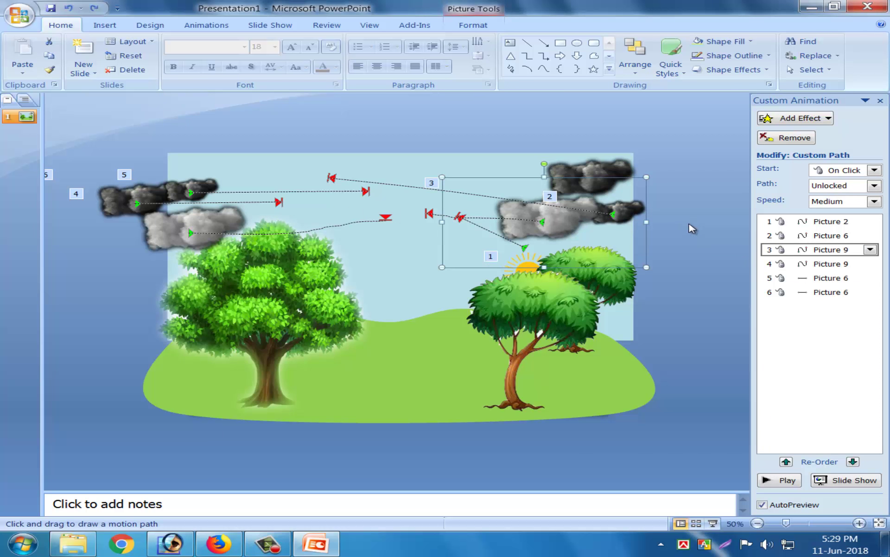
Add a straight Left path to the upper-right dark cloud and stretch it across the sky.
left_click(615, 166)
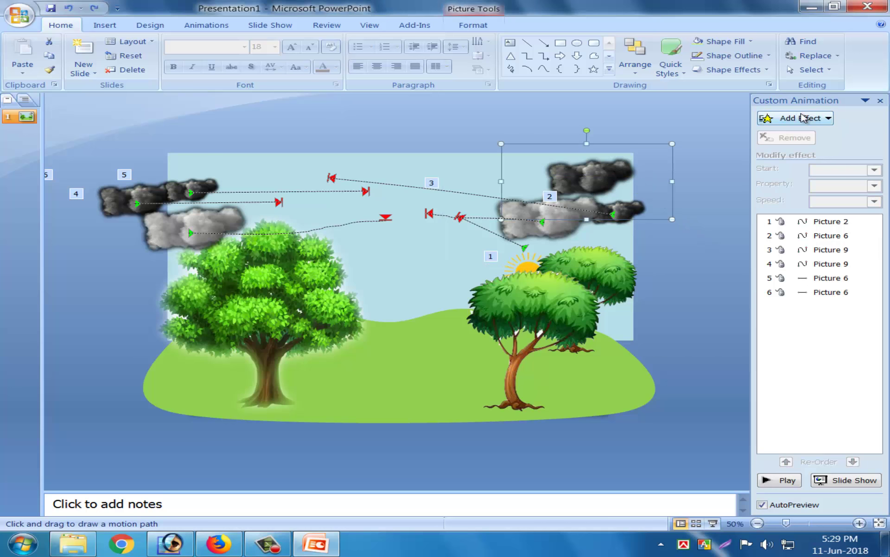
left_click(803, 119)
mouse_move(784, 177)
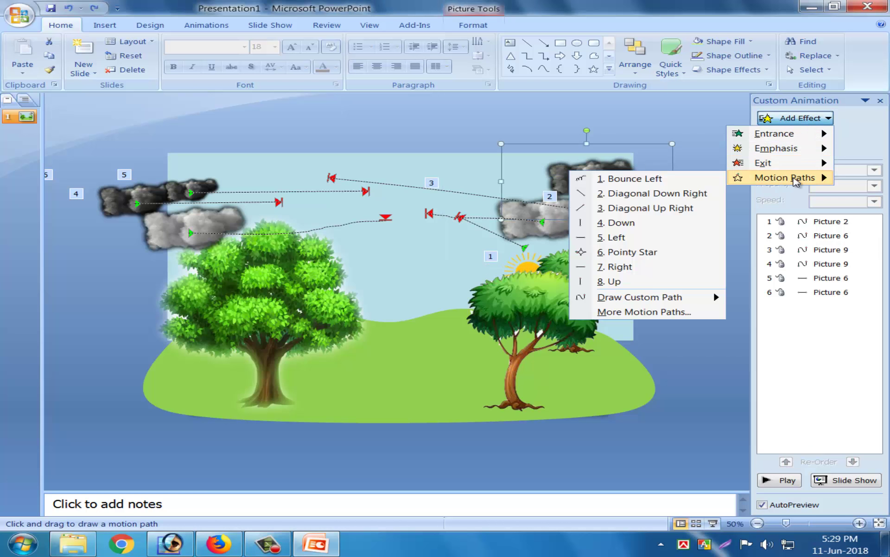
left_click(617, 238)
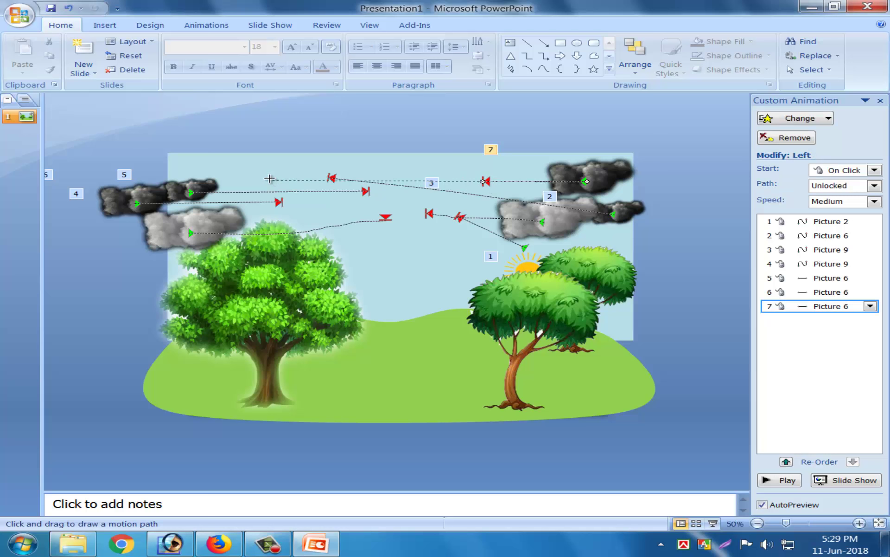
left_click_drag(269, 179, 275, 179)
left_click(691, 233)
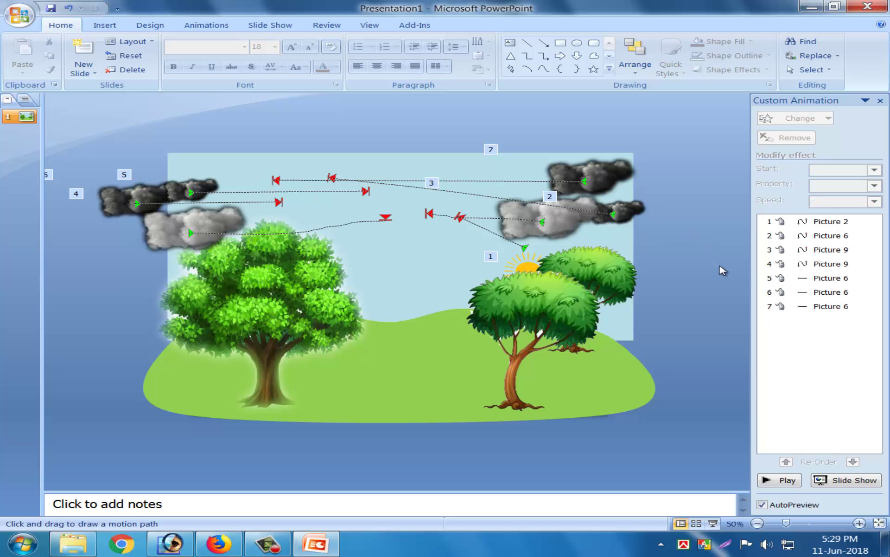
Select all seven effects with Ctrl+A and set their Start to With Previous.
left_click(816, 235)
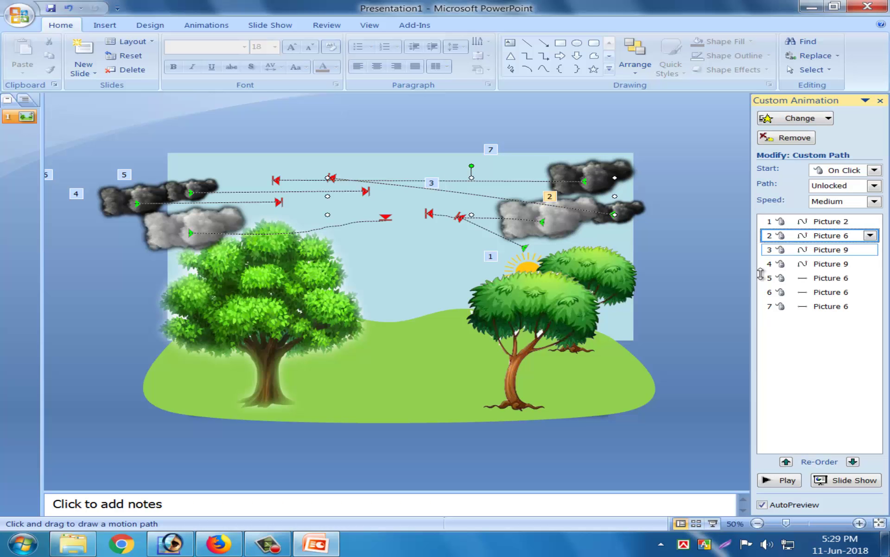
left_click(732, 301)
key("ctrl+a")
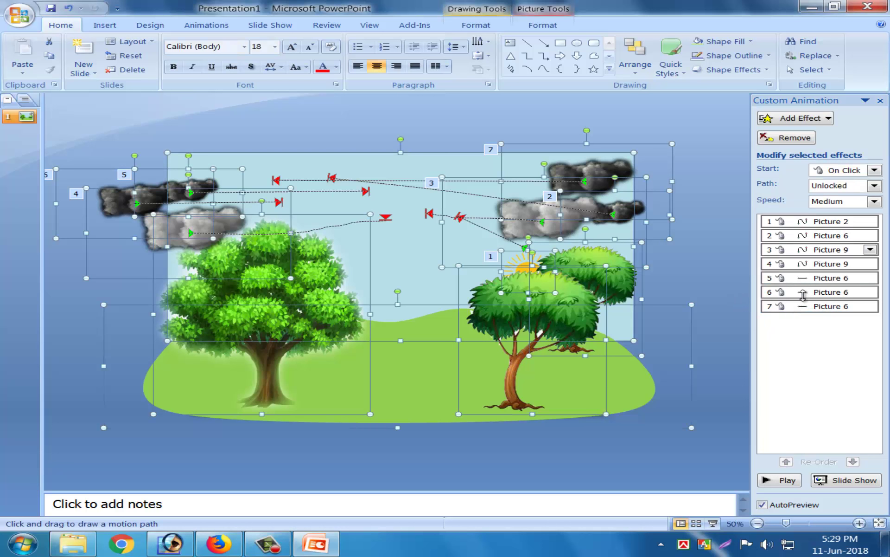
left_click(874, 171)
left_click(835, 193)
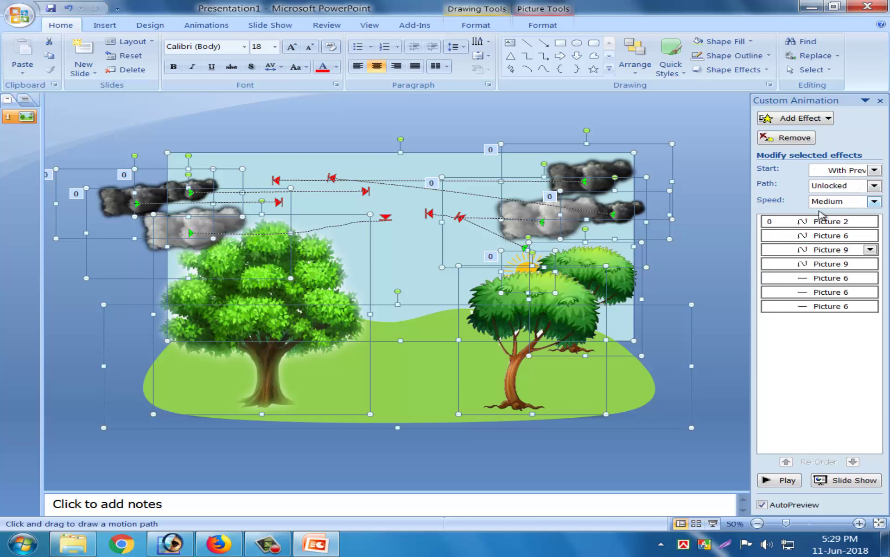
left_click(719, 223)
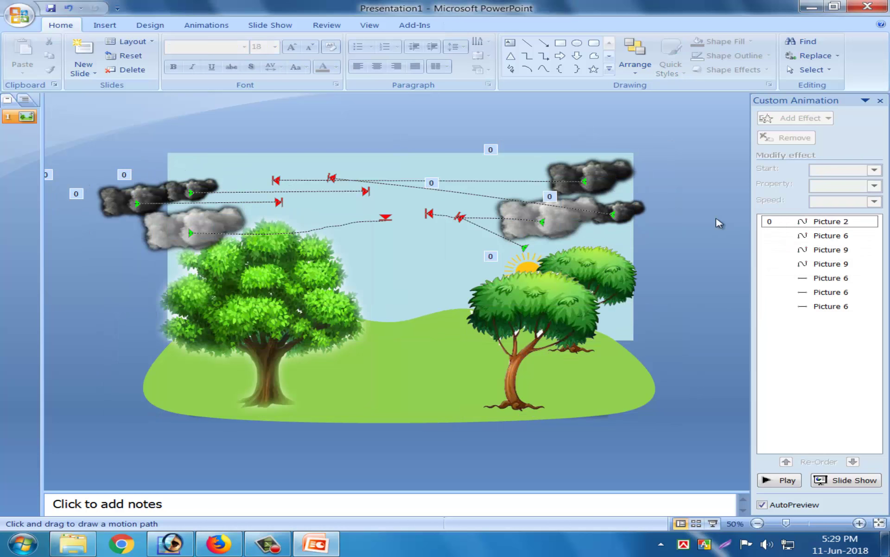
Set all effects' speed to Slow and preview the animation.
left_click(205, 26)
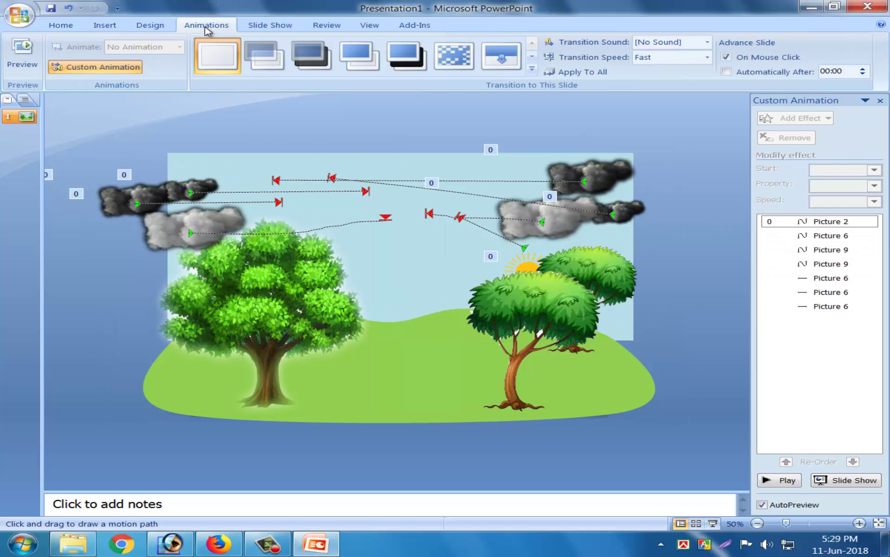
left_click(102, 67)
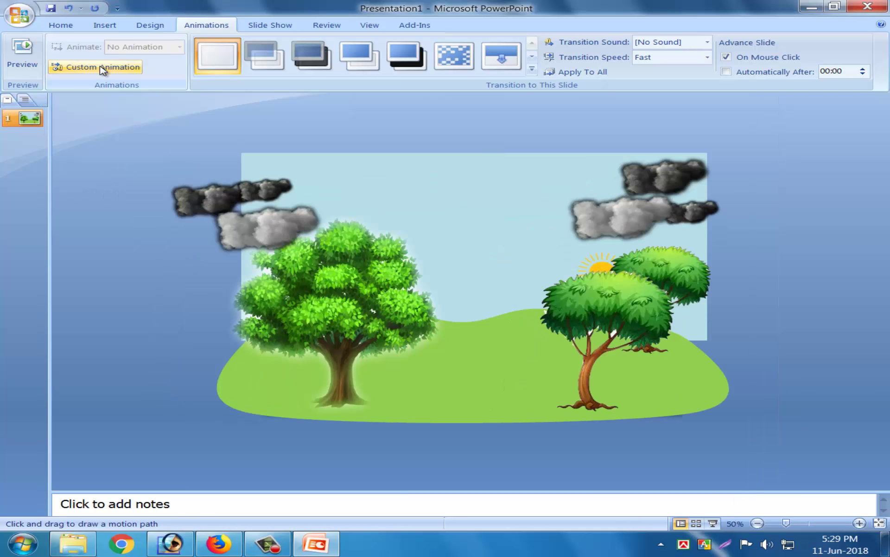
left_click(19, 53)
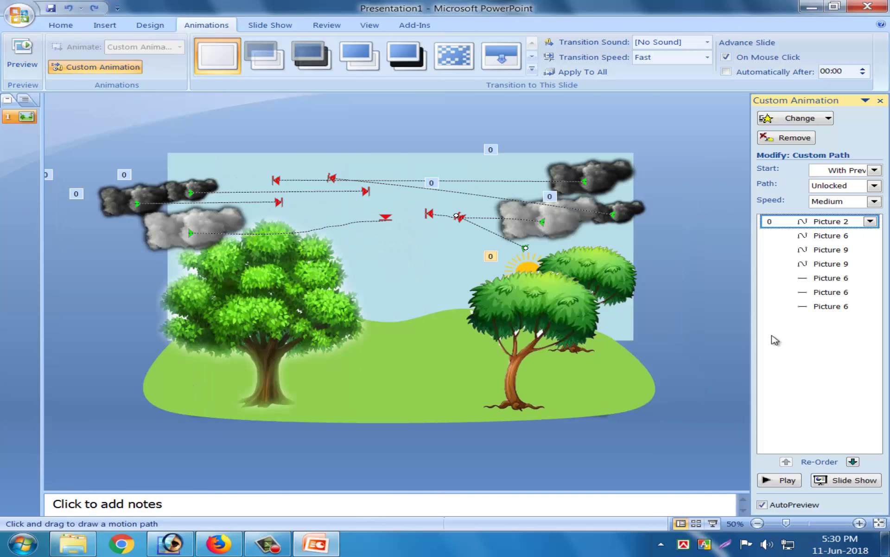
left_click(874, 201)
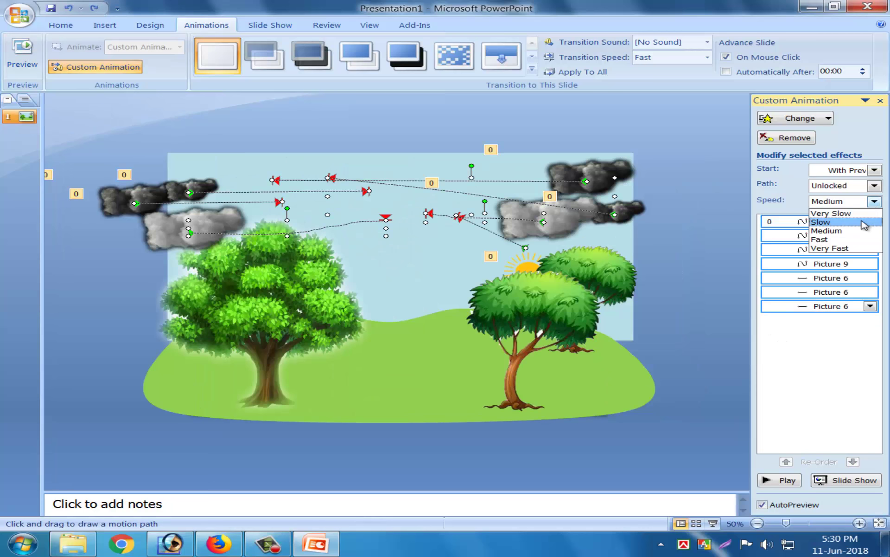
left_click(847, 217)
left_click(705, 287)
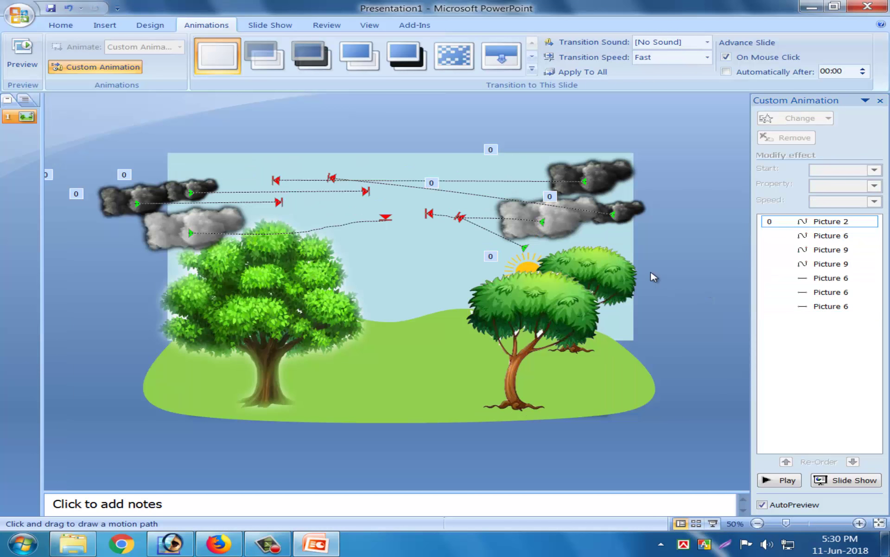
left_click(18, 51)
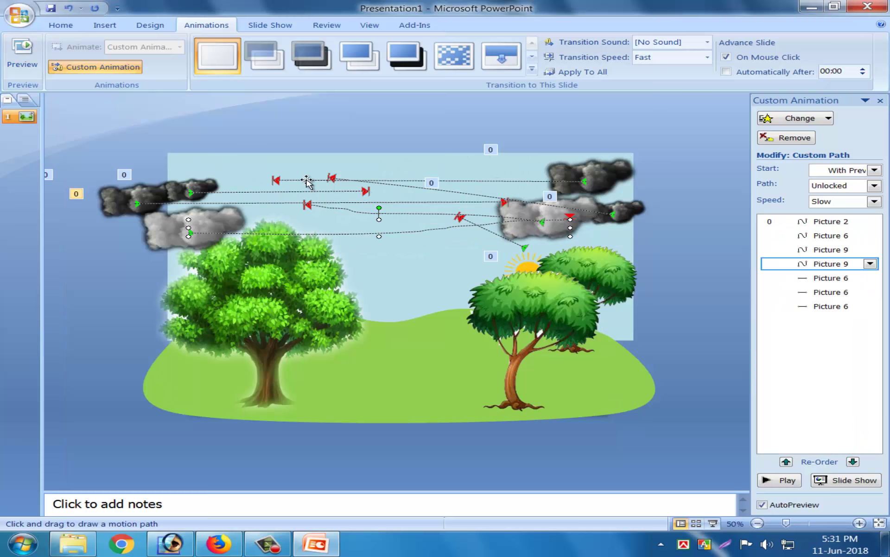
Move the upper-right cloud's leftward path end down to the grey cloud and preview.
left_click(277, 181)
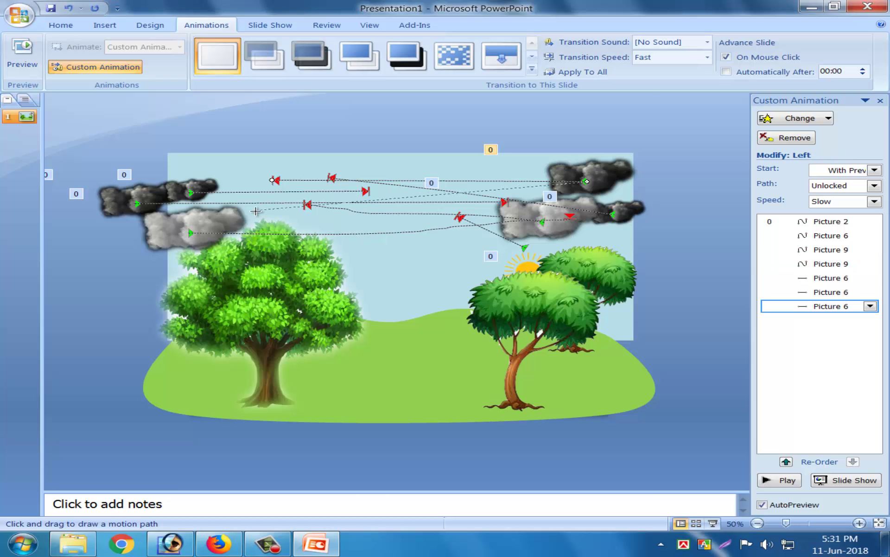
left_click_drag(253, 215, 253, 218)
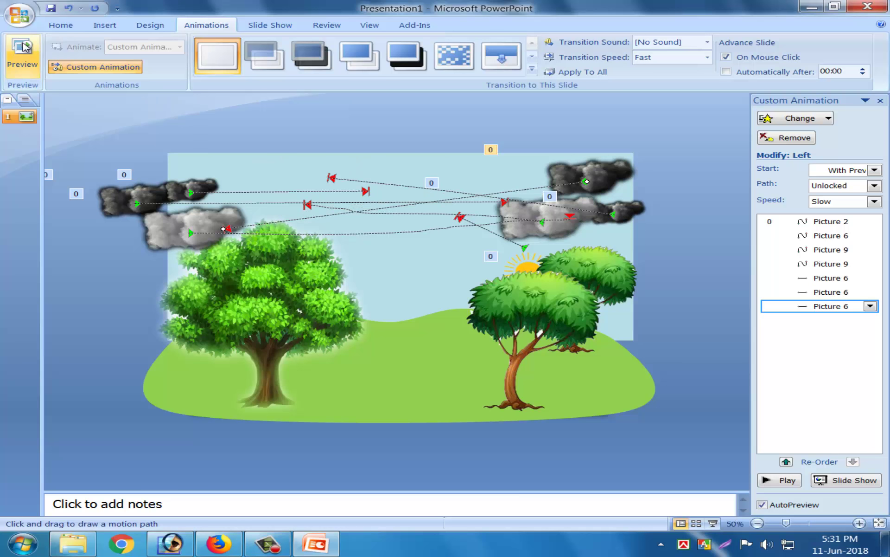
left_click(22, 51)
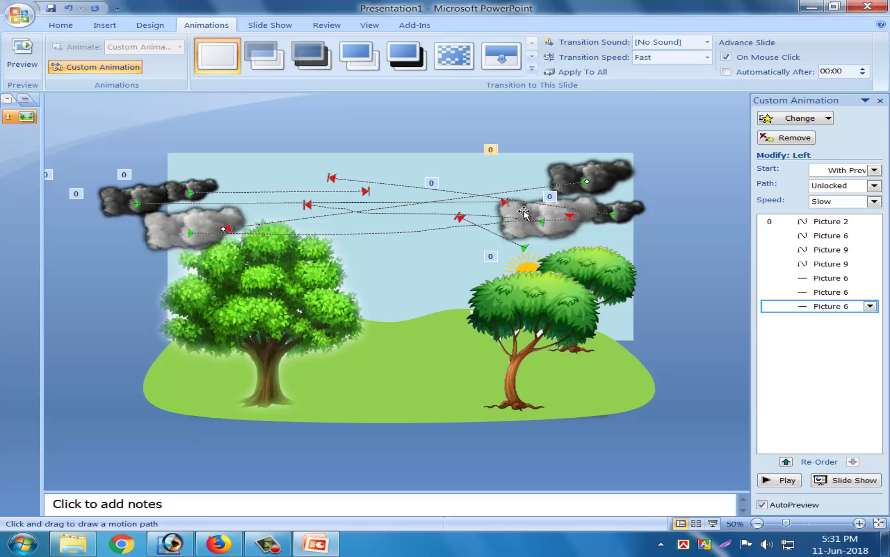
Nudge the fourth animation's cloud path right, tilt it slightly clockwise, and preview.
left_click(569, 218)
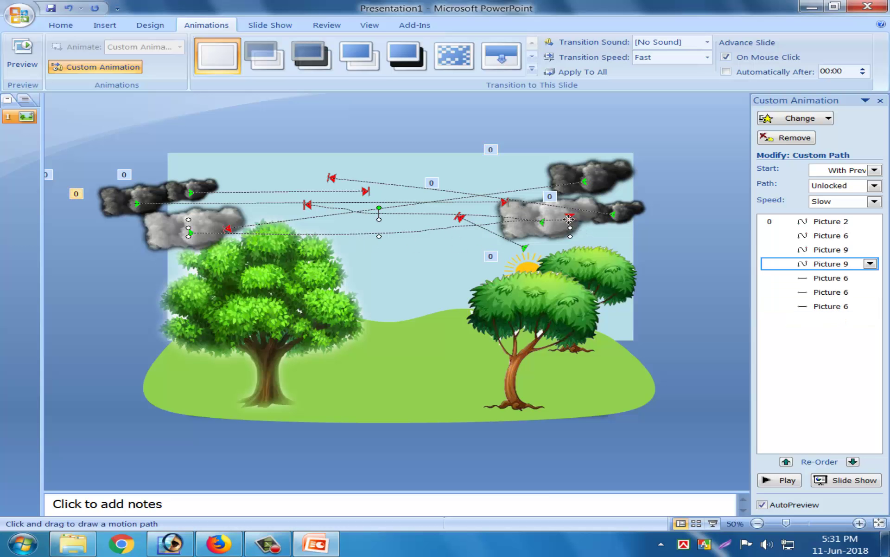
key("Left")
key("Left")
key("Left")
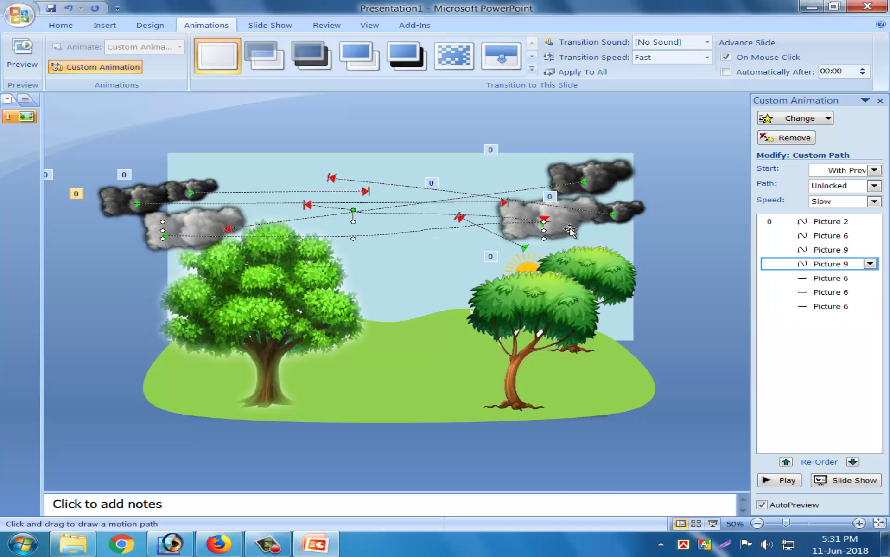
key("Right")
key("Right")
key("Right")
key("Right")
key("Right")
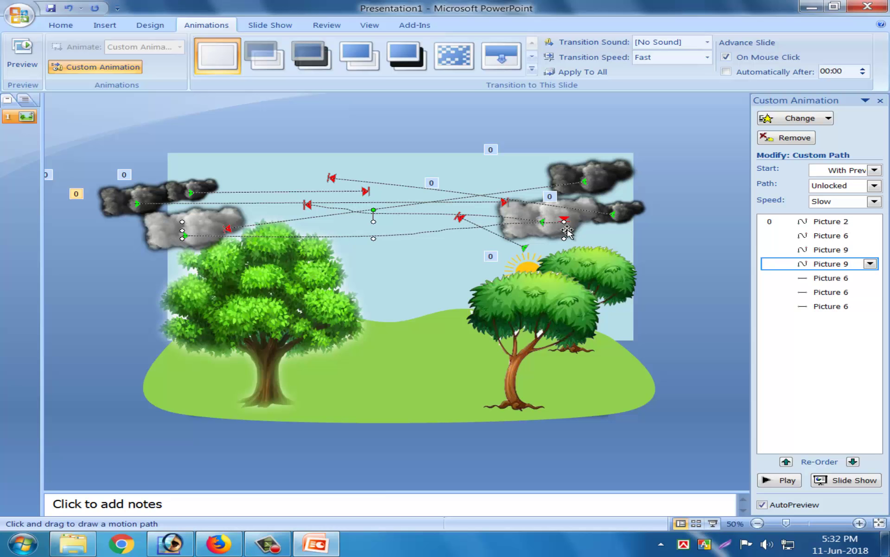
key("Right")
key("Right")
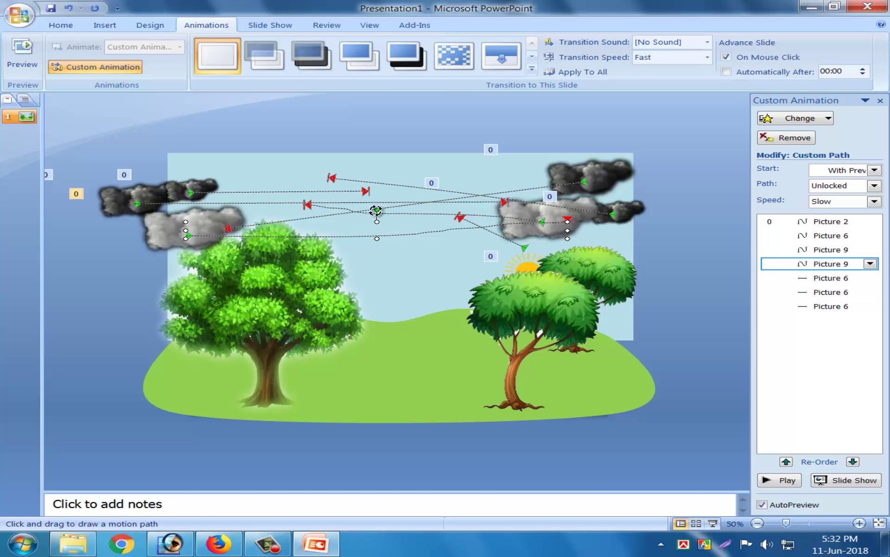
left_click_drag(380, 211, 380, 213)
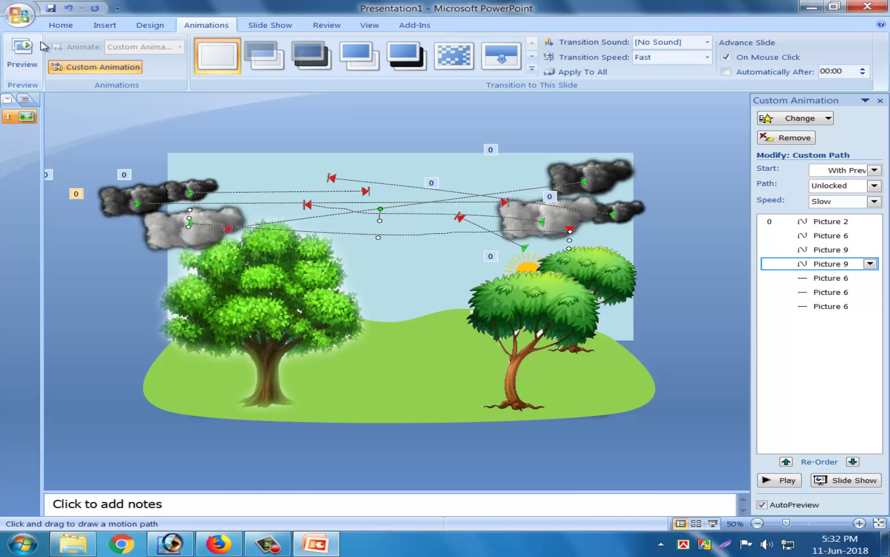
left_click(24, 51)
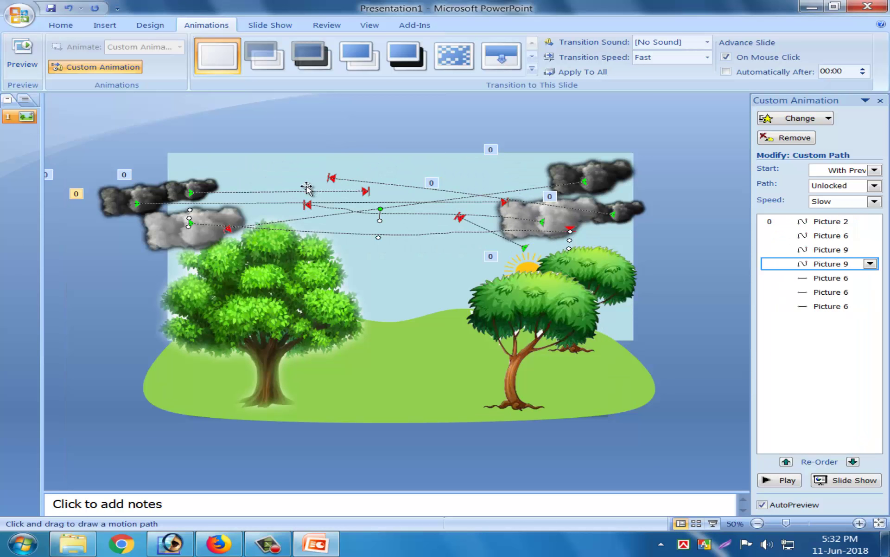
Enlarge the second cloud's curved path toward the upper left and preview.
left_click(622, 215)
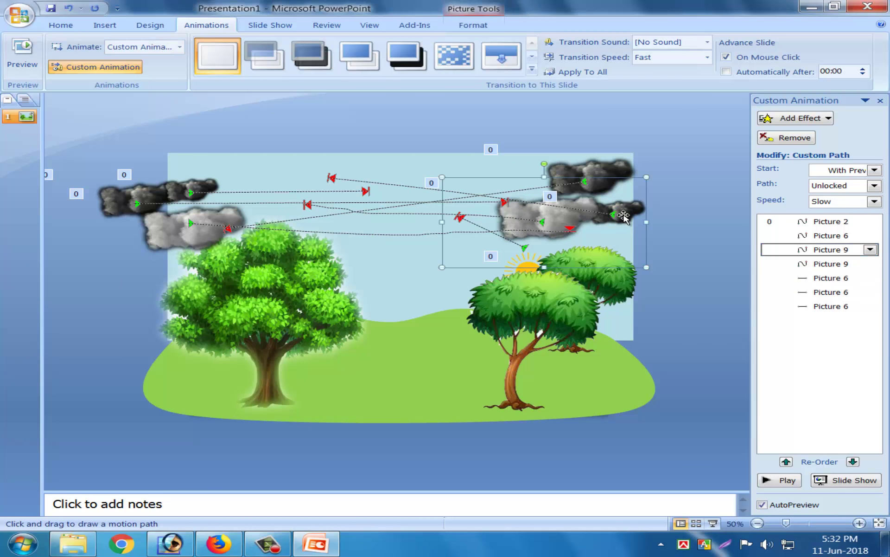
left_click(328, 177)
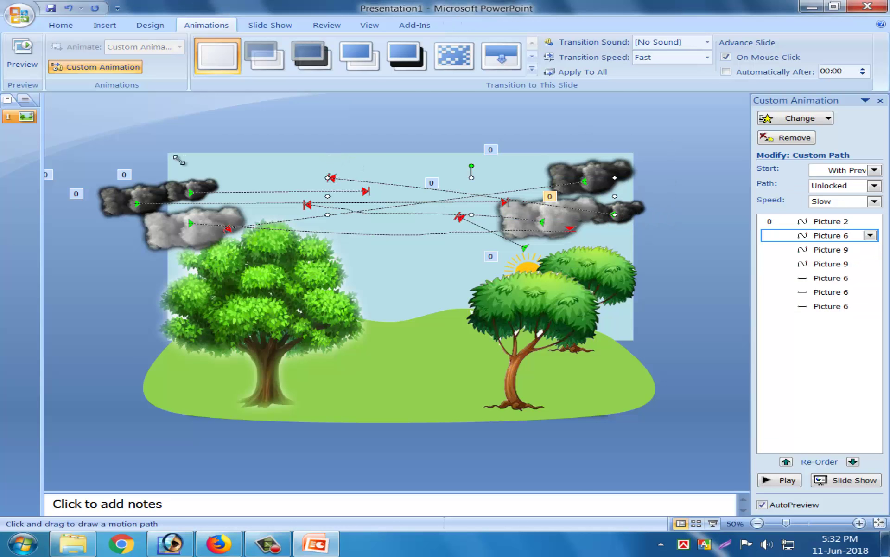
left_click_drag(179, 160, 181, 159)
left_click(18, 51)
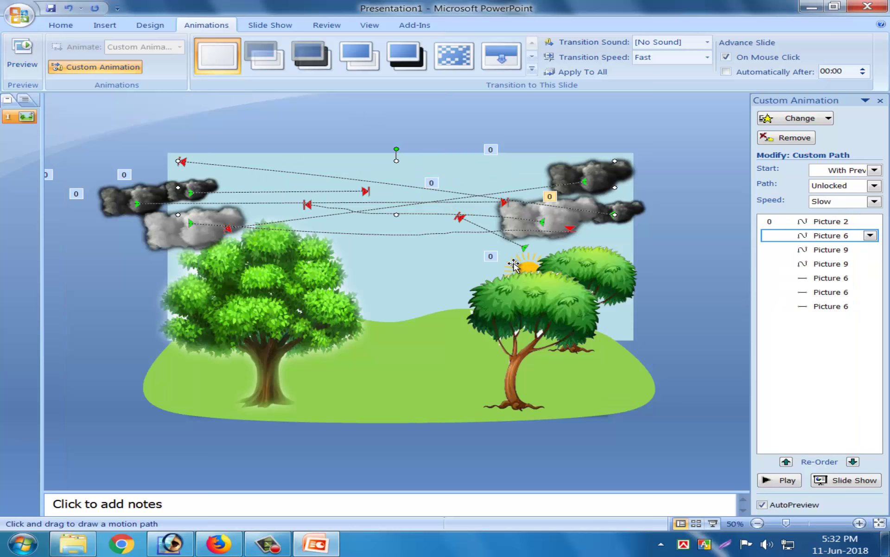
Move the sun slightly down-left and reposition its motion path's end point.
left_click(517, 271)
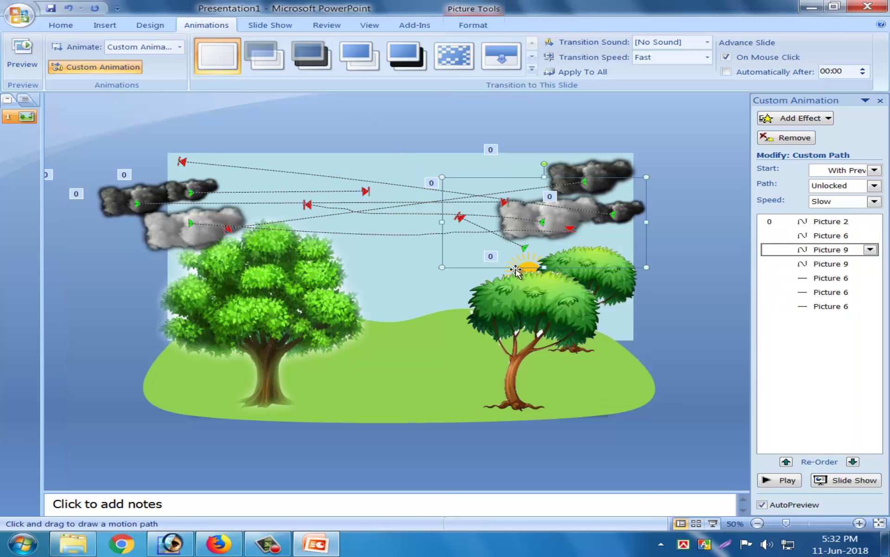
double_click(516, 271)
left_click_drag(520, 278, 455, 307)
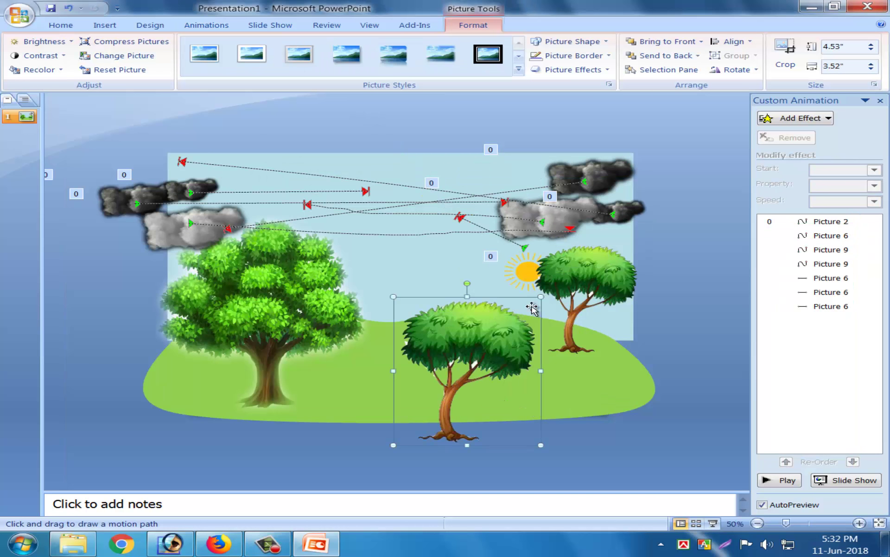
left_click(515, 273)
left_click_drag(508, 277, 503, 280)
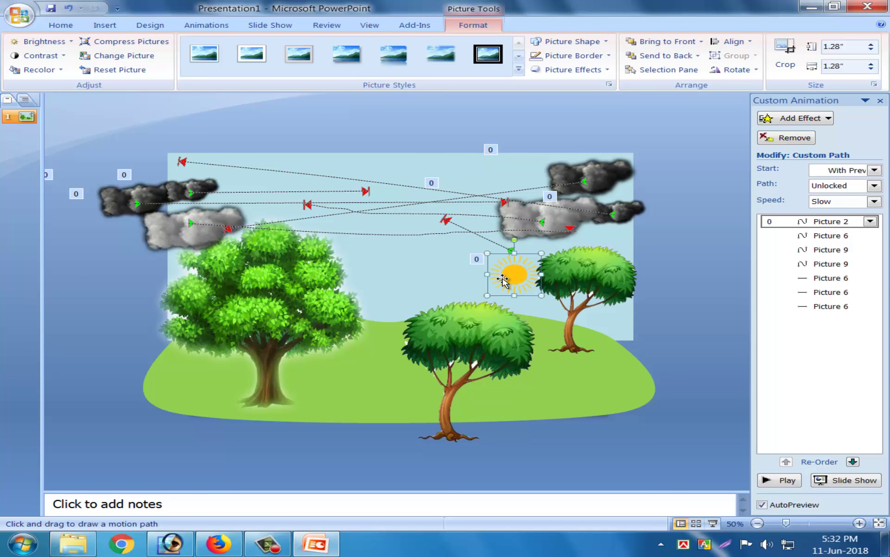
left_click(446, 223)
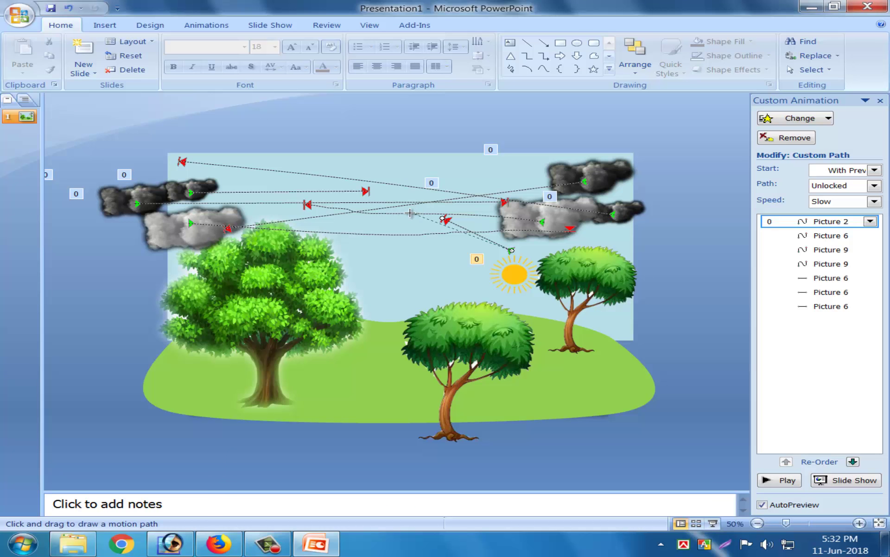
left_click_drag(399, 207, 398, 206)
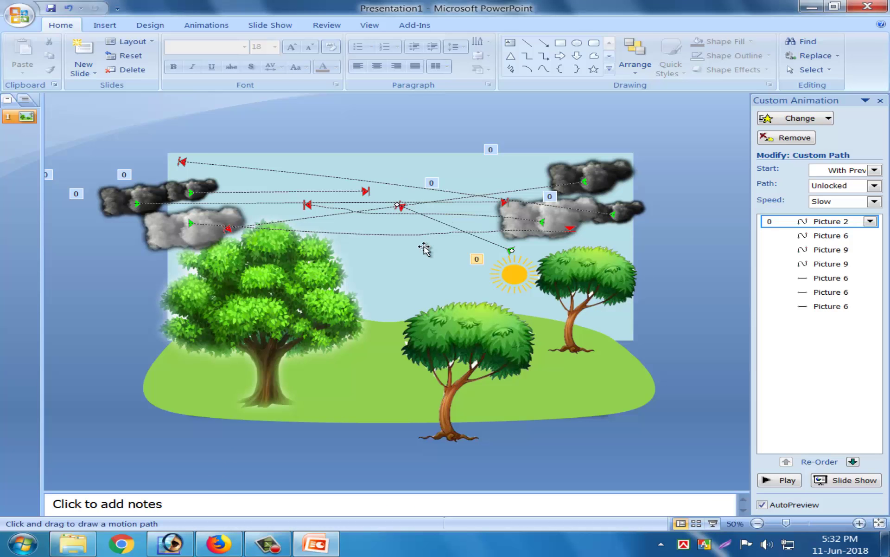
Place the front tree up and to the right, beneath the sun.
left_click_drag(487, 334, 557, 313)
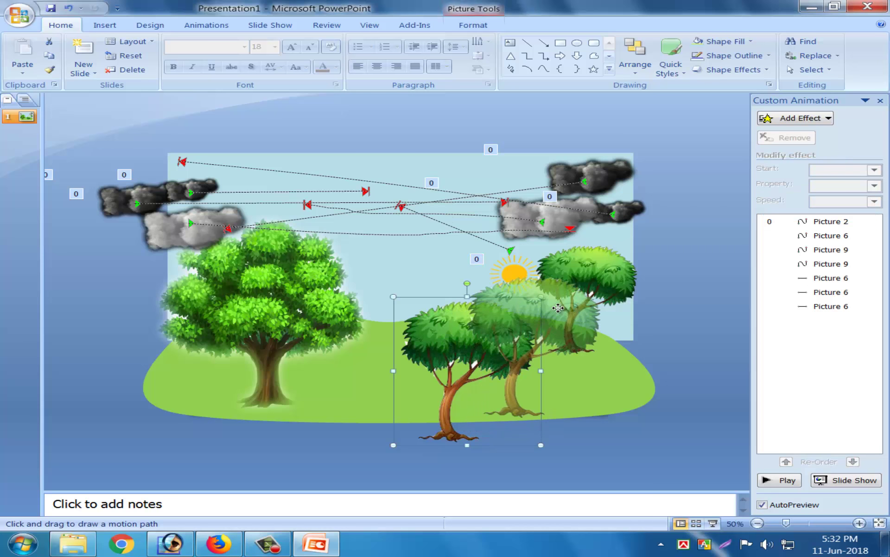
mouse_move(562, 308)
left_mouse_down()
mouse_move(571, 298)
mouse_move(536, 302)
left_mouse_up()
left_click(668, 290)
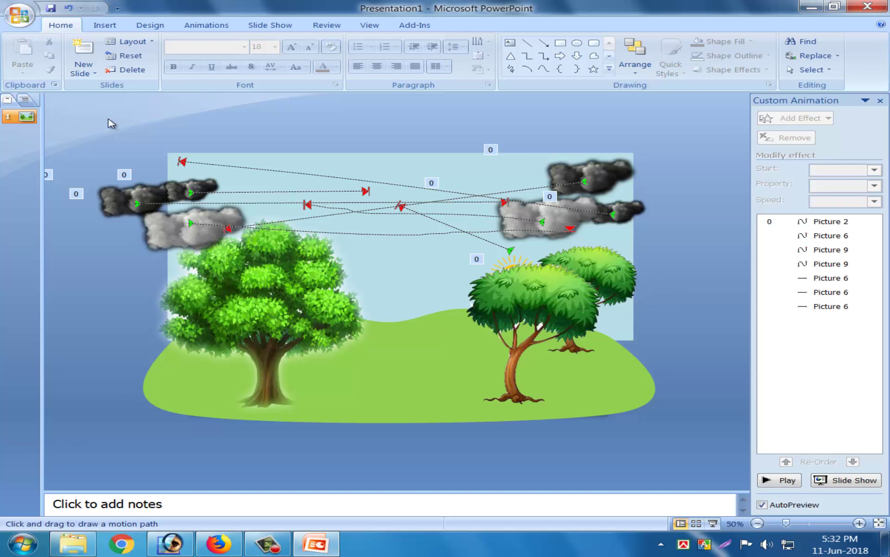
Preview, then set the first Picture 9 motion effect to 5 seconds (Very Slow).
left_click(199, 27)
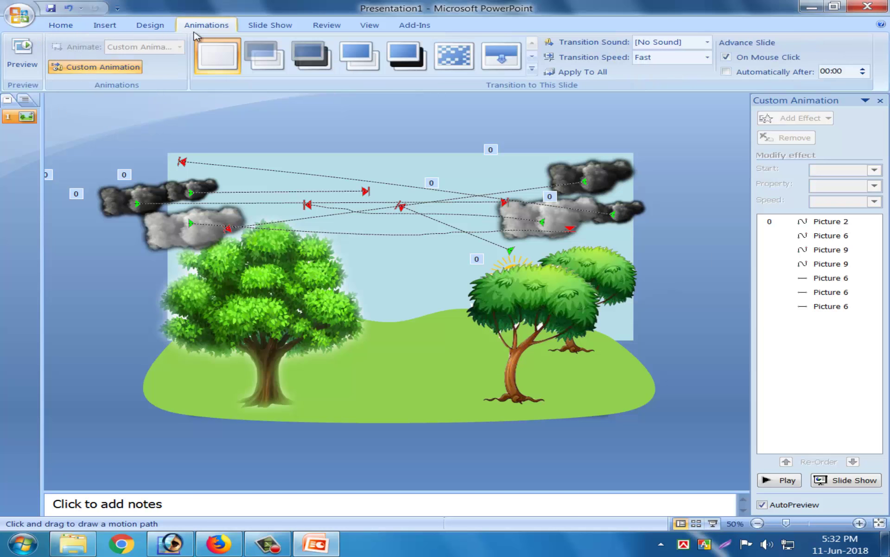
left_click(21, 51)
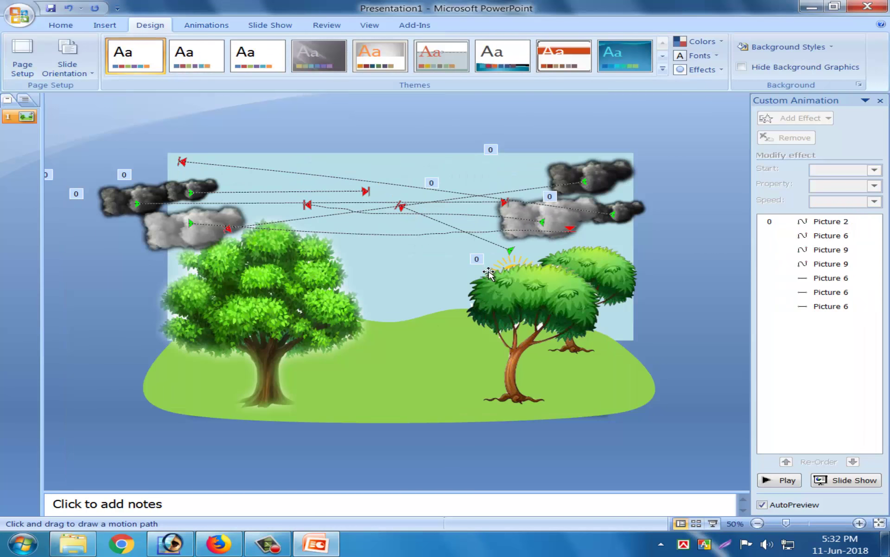
left_click(518, 231)
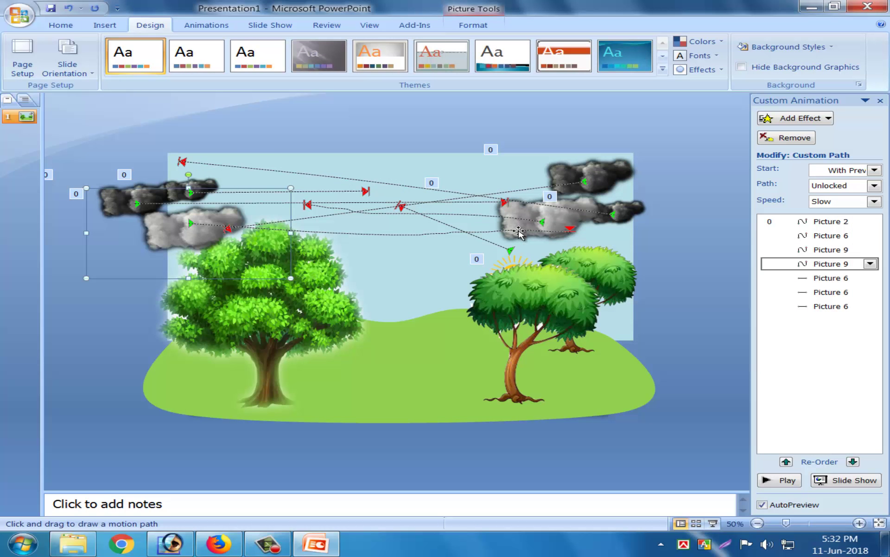
left_click(562, 216)
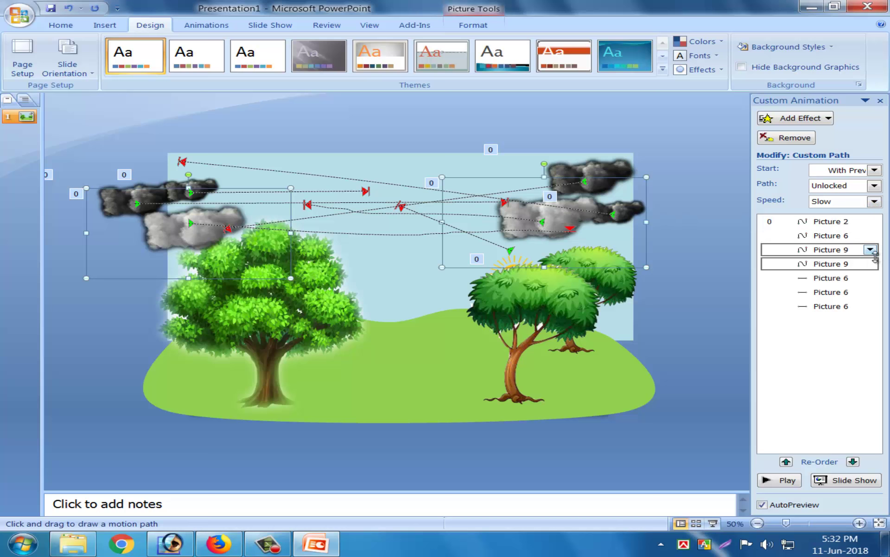
left_click(876, 334)
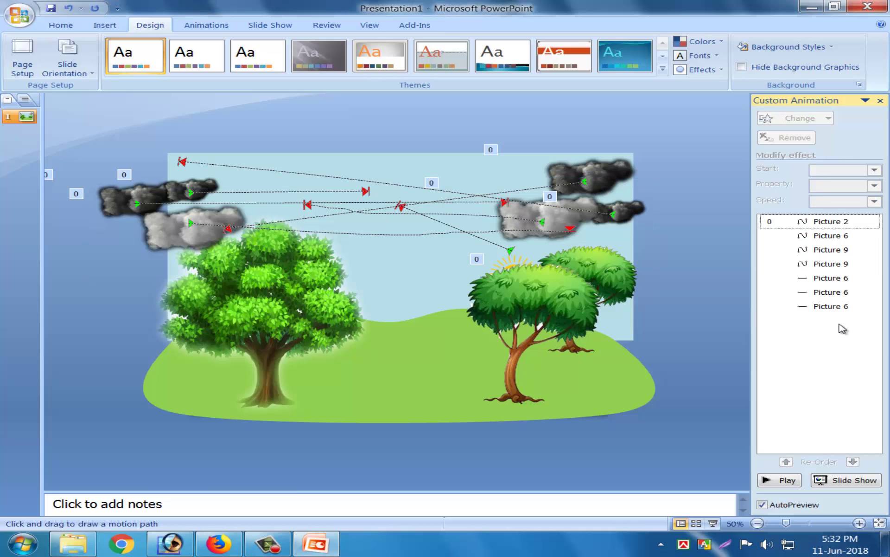
left_click(848, 250)
left_click(868, 250)
left_click(795, 324)
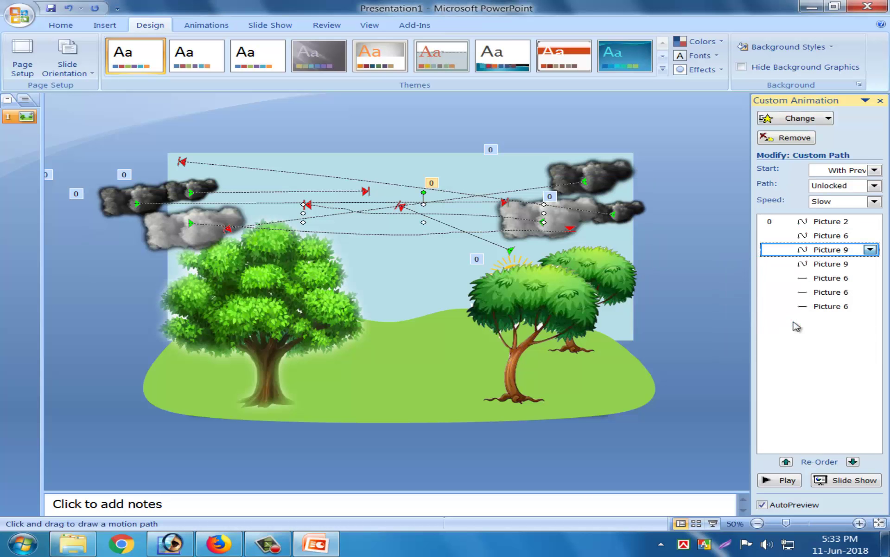
left_click(470, 239)
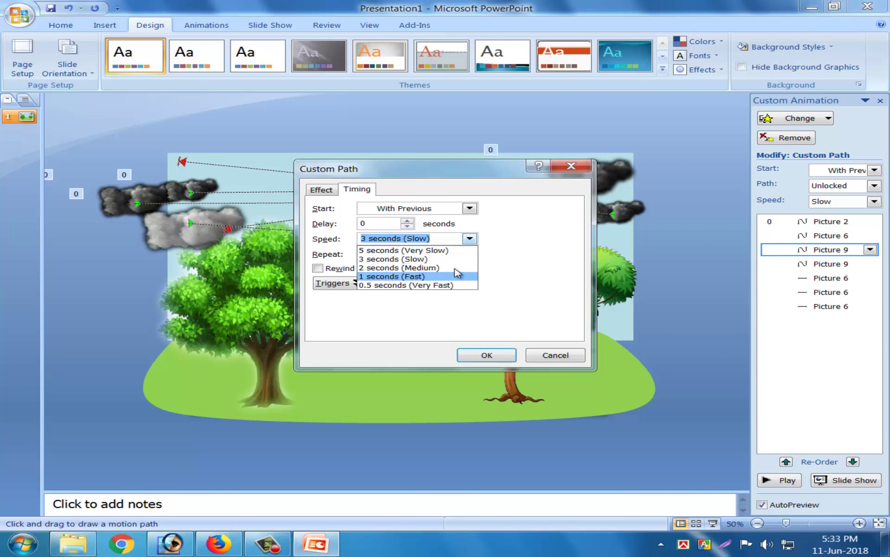
left_click(457, 252)
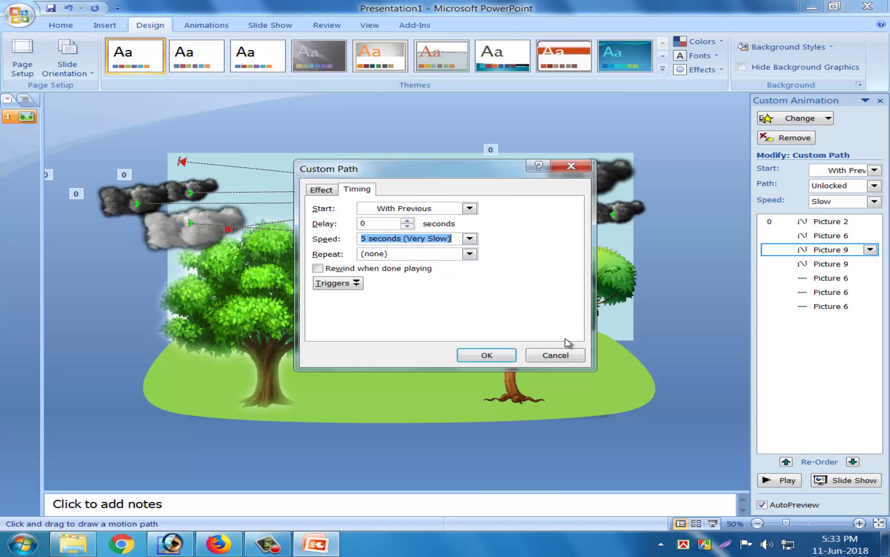
left_click(503, 356)
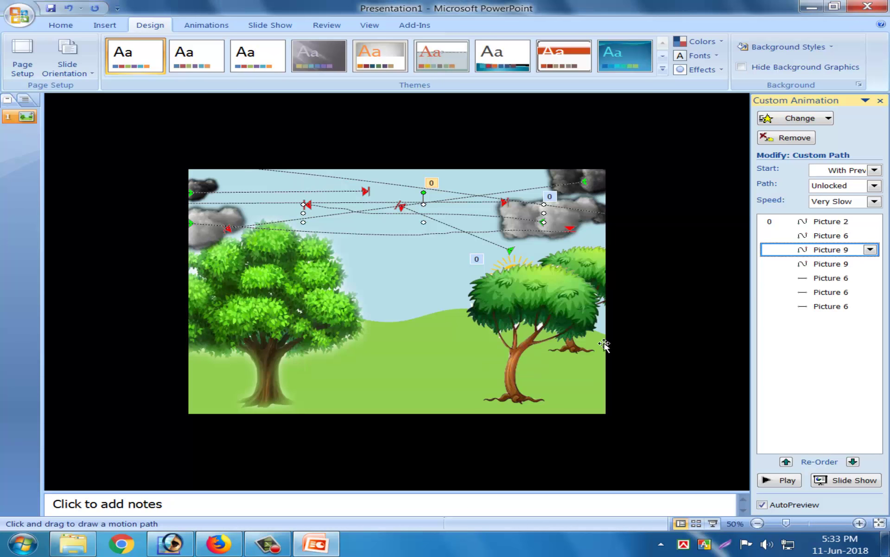
Set the second Picture 9 motion effect's speed to 5 seconds (Very Slow).
left_click(843, 263)
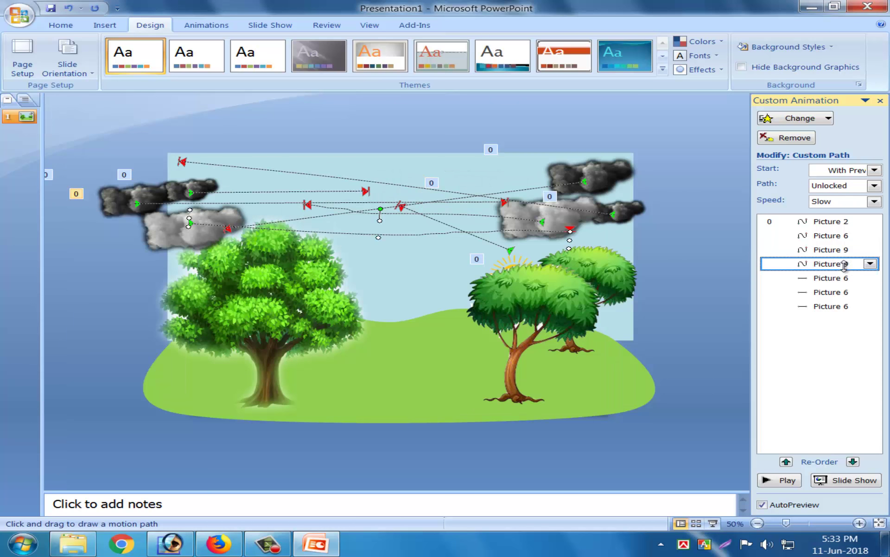
left_click(871, 264)
left_click(756, 339)
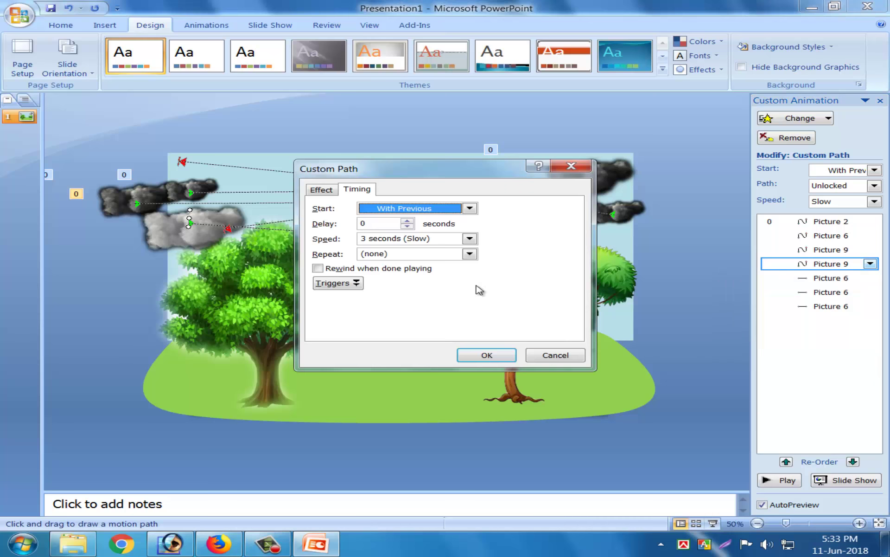
left_click(469, 238)
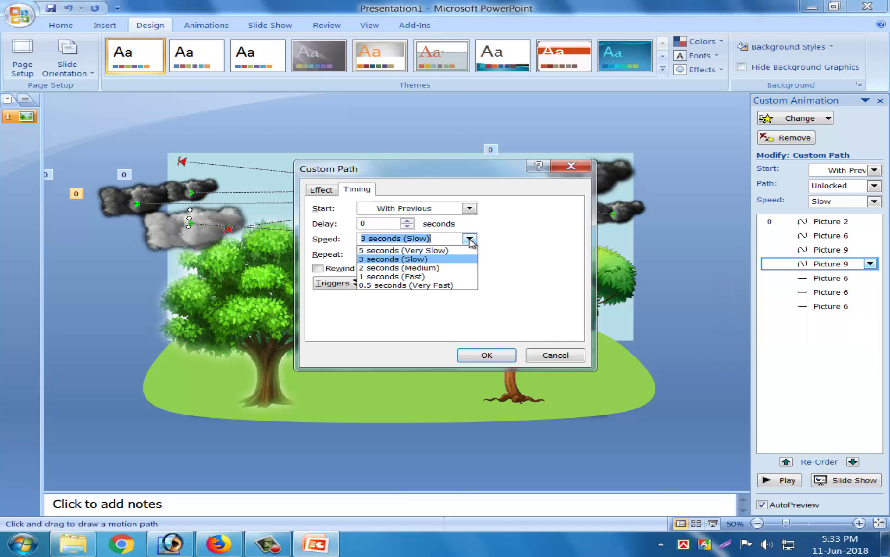
left_click(450, 251)
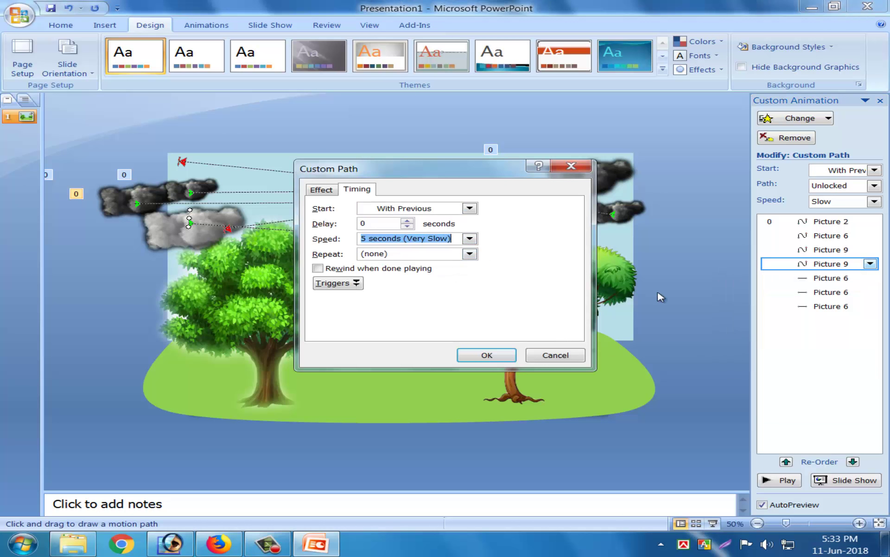
left_click(510, 354)
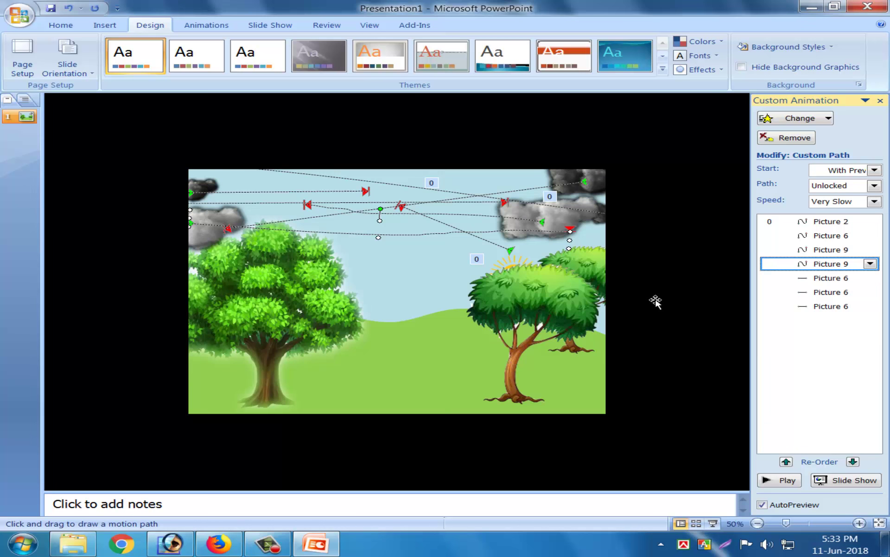
Set the Picture 2 motion effect's speed to 5 seconds (Very Slow).
left_click(840, 222)
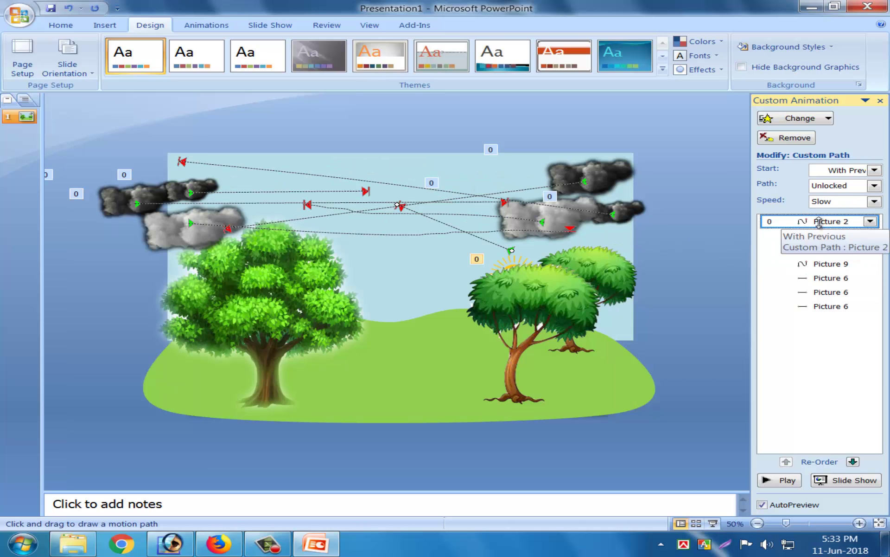
left_click(871, 221)
left_click(783, 297)
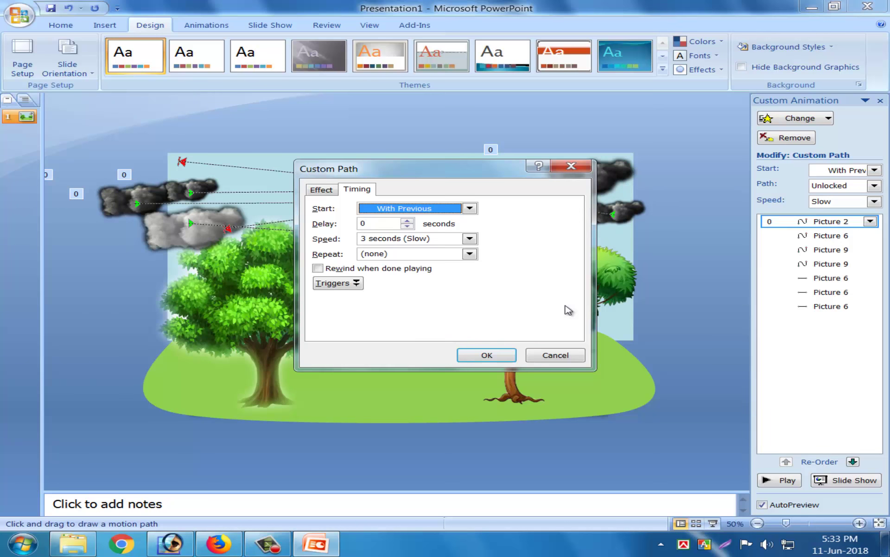
left_click(470, 238)
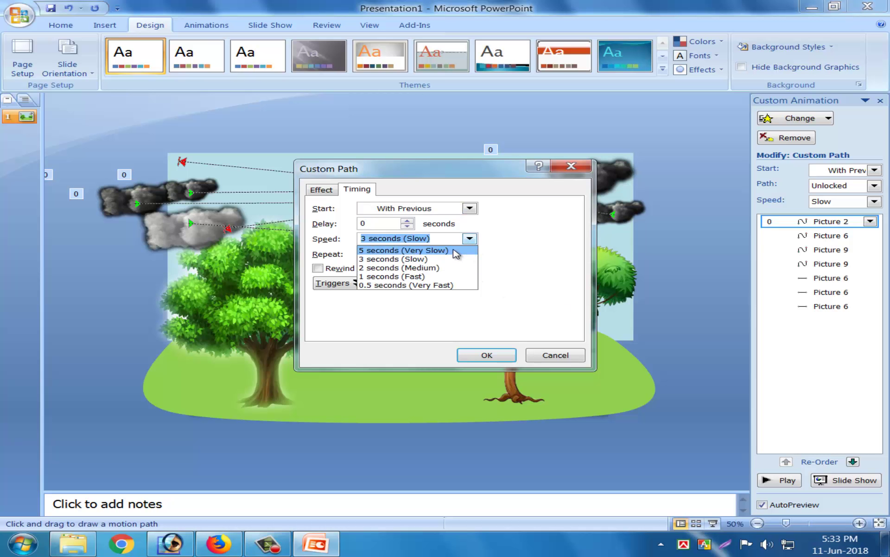
left_click(460, 251)
left_click(505, 356)
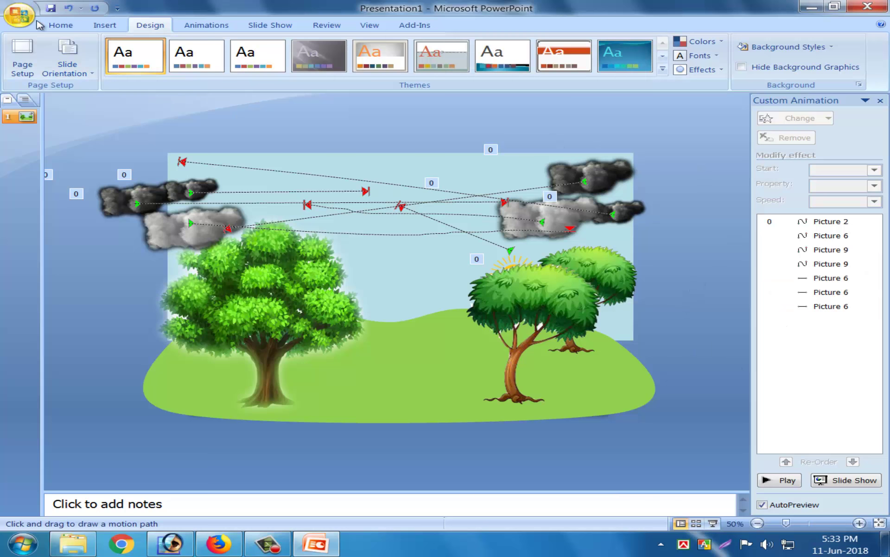
Preview the slide animation, then play and stop the full sequence.
left_click(200, 27)
left_click(33, 56)
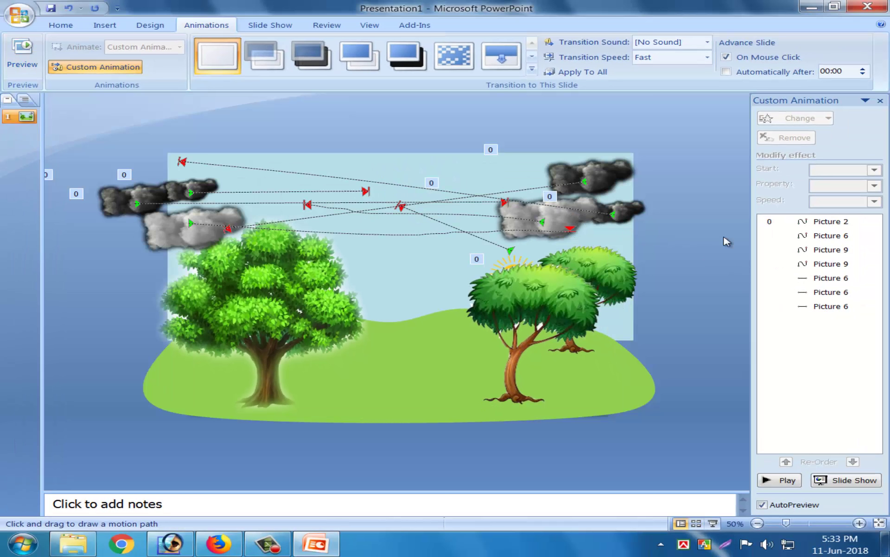
left_click(784, 480)
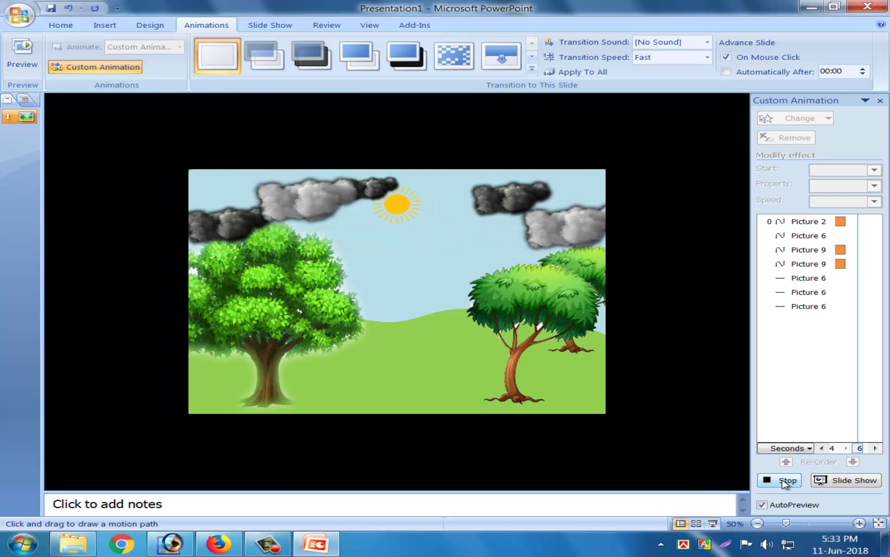
left_click(783, 480)
Save the presentation as Presentation1 and close PowerPoint.
key("ctrl+s")
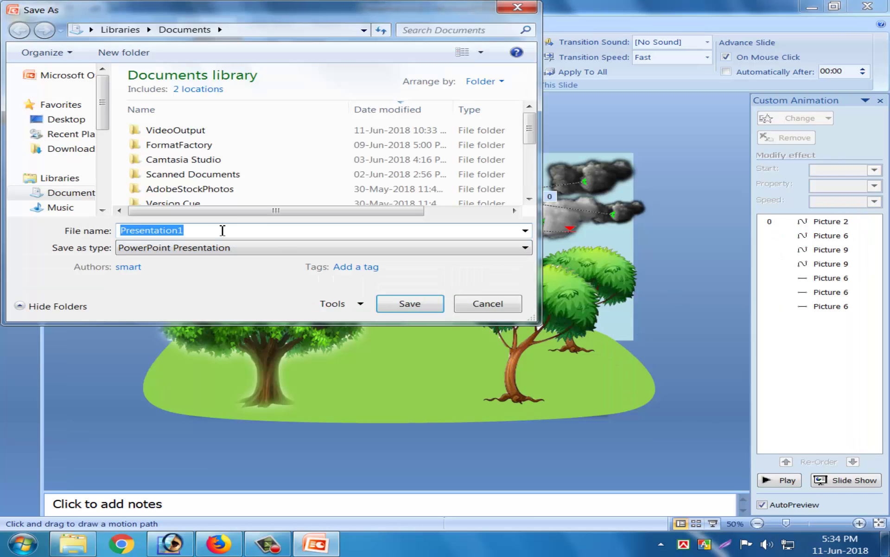
left_click(229, 230)
key("Return")
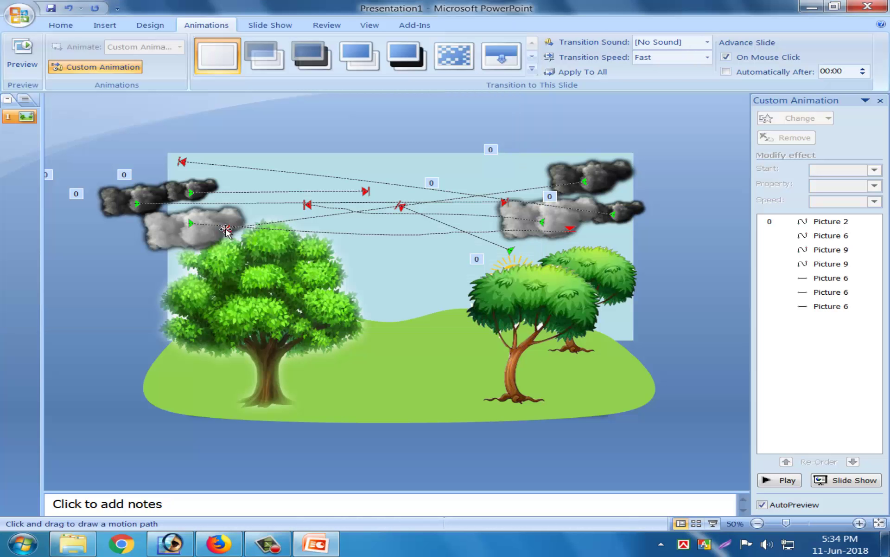
key("alt+F4")
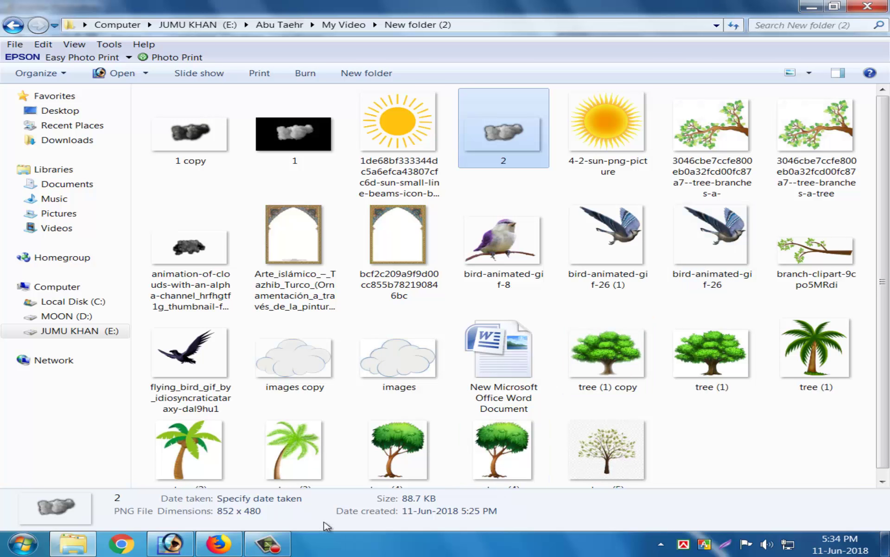